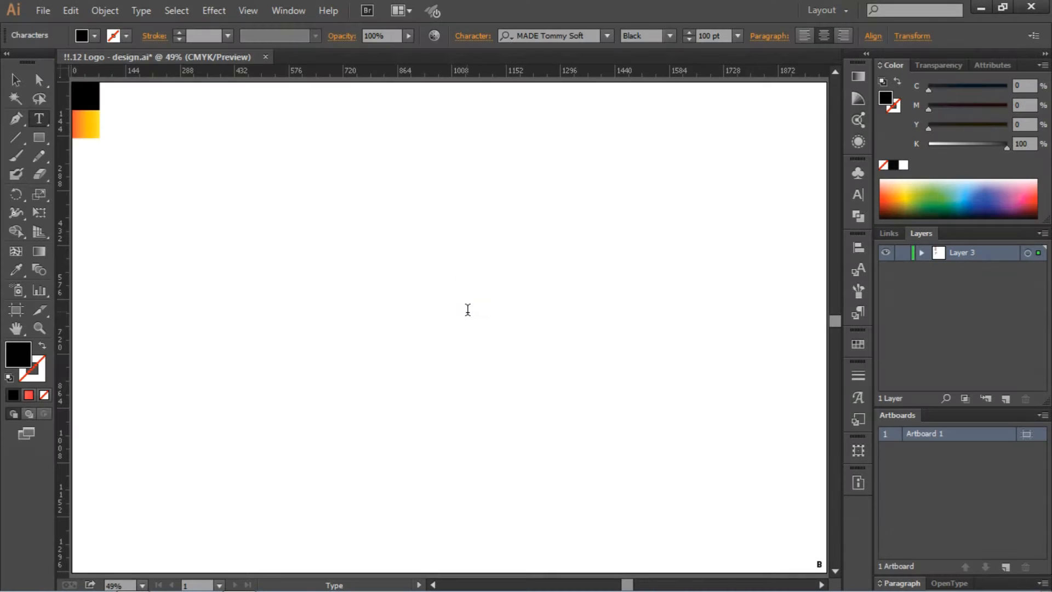
Enter the word BATTERY as a text line and move it toward the middle of the artboard
type("BATTERY")
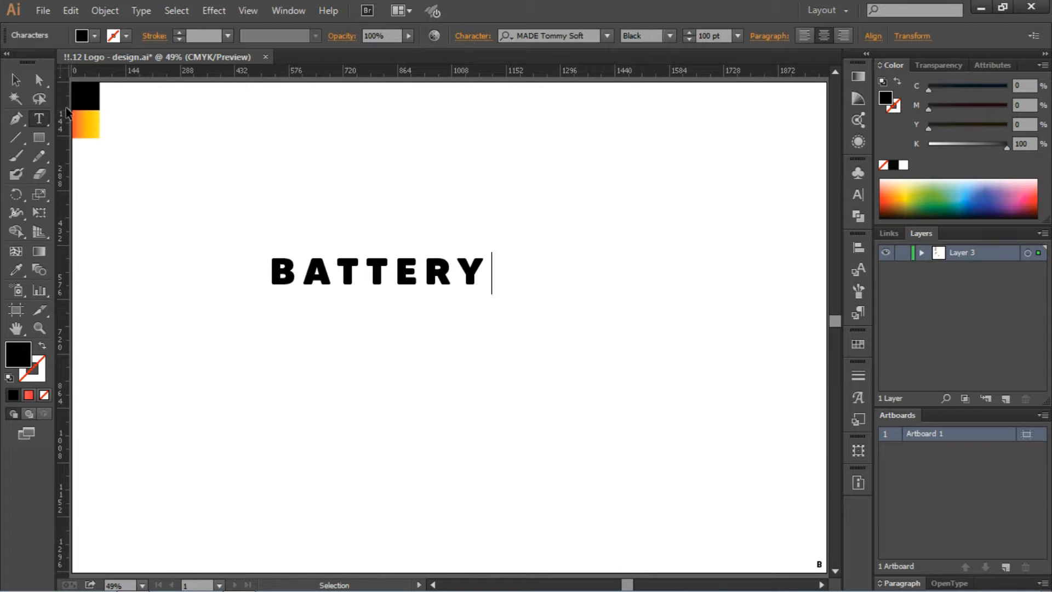
left_click(15, 79)
left_click(407, 288)
left_click_drag(422, 284, 483, 299)
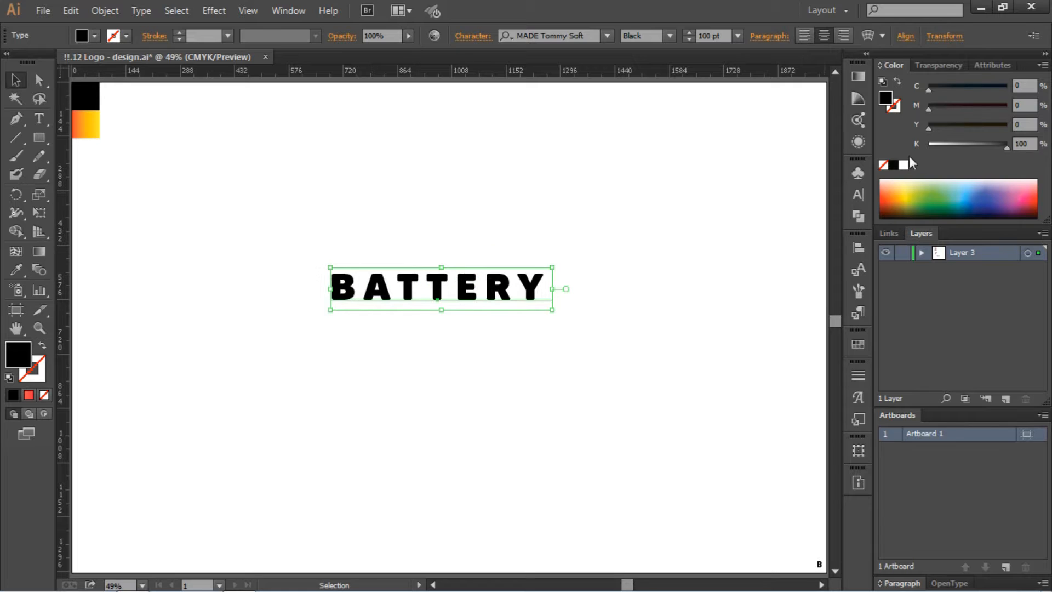
Set the BATTERY text's tracking to 0 and its font style to Bold
left_click(858, 195)
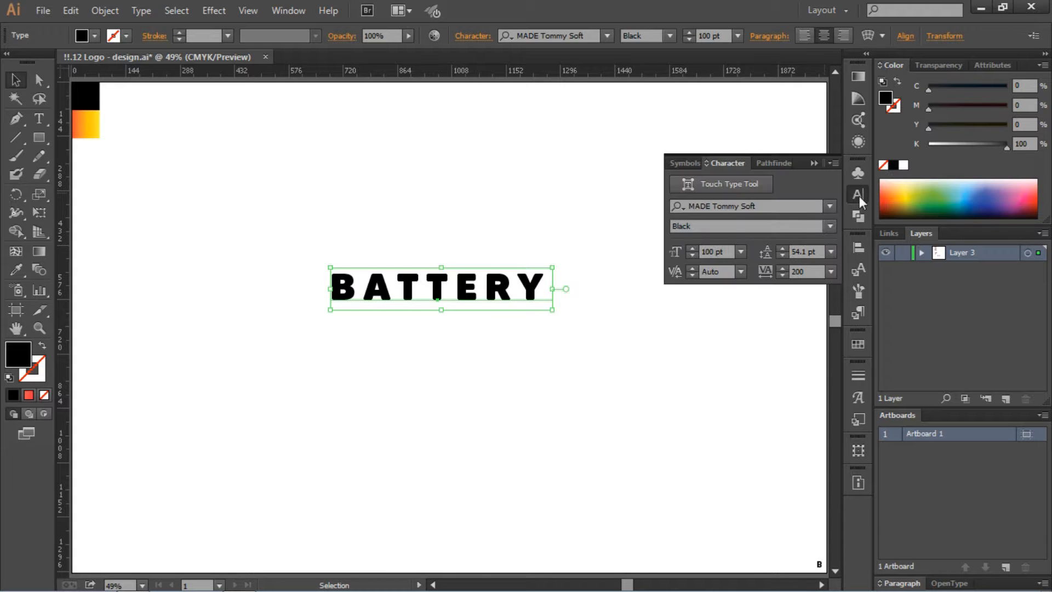
left_click(811, 272)
type("200")
key("Return")
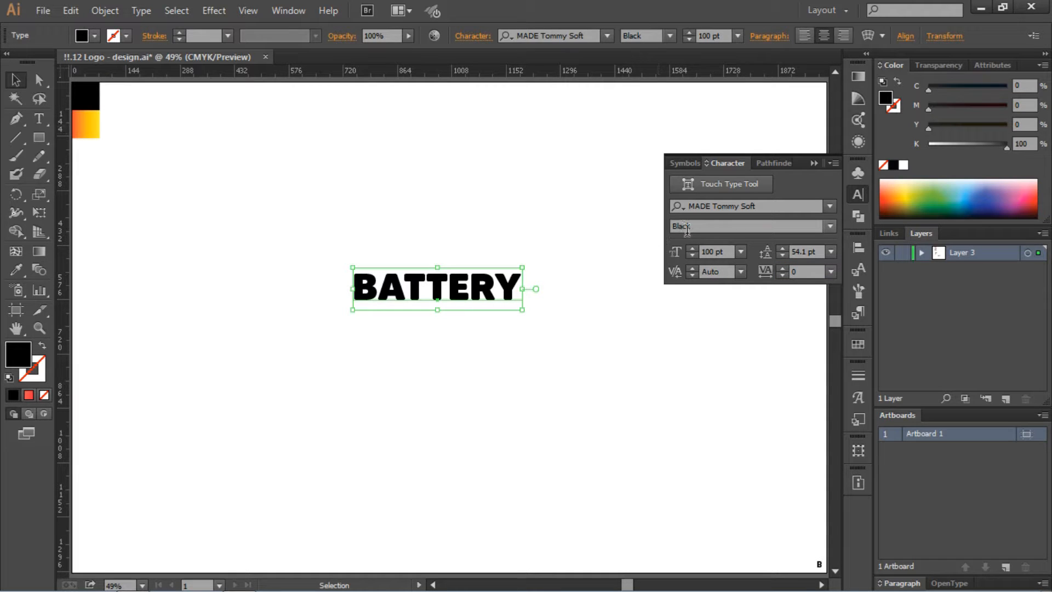
left_click(830, 227)
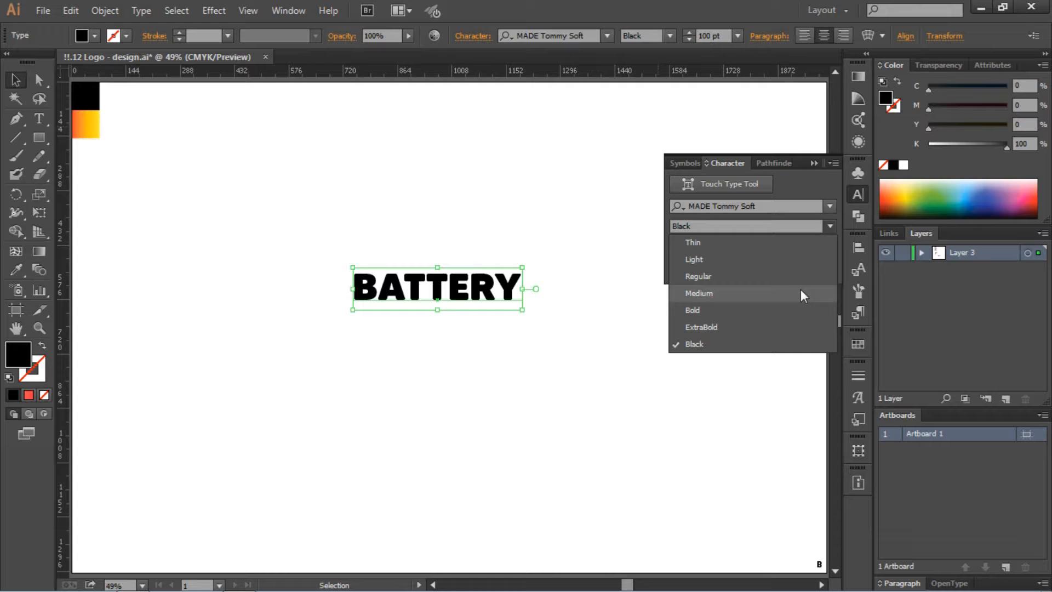
left_click(769, 317)
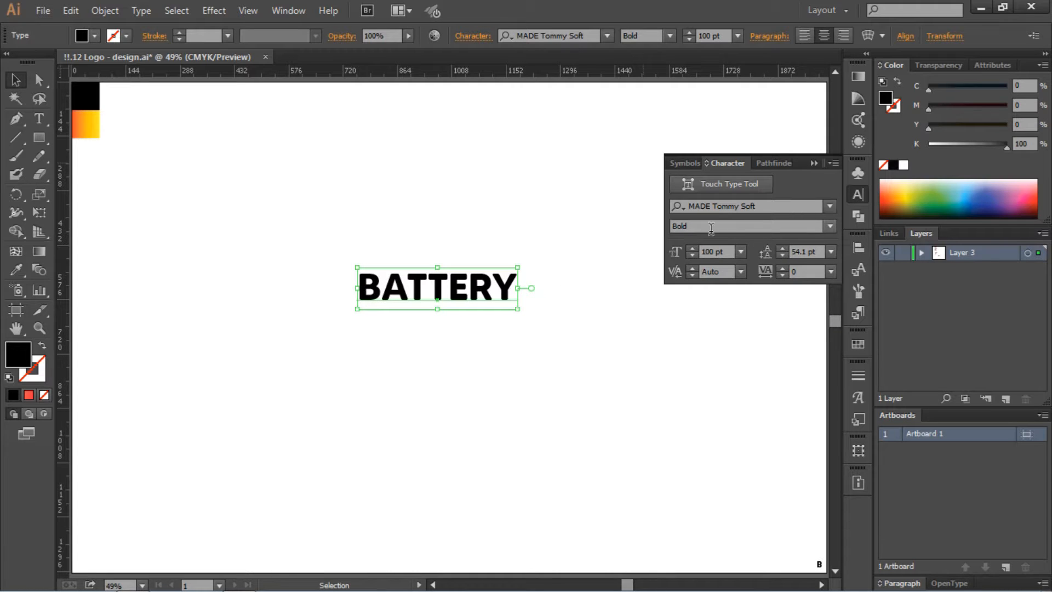
left_click(552, 215)
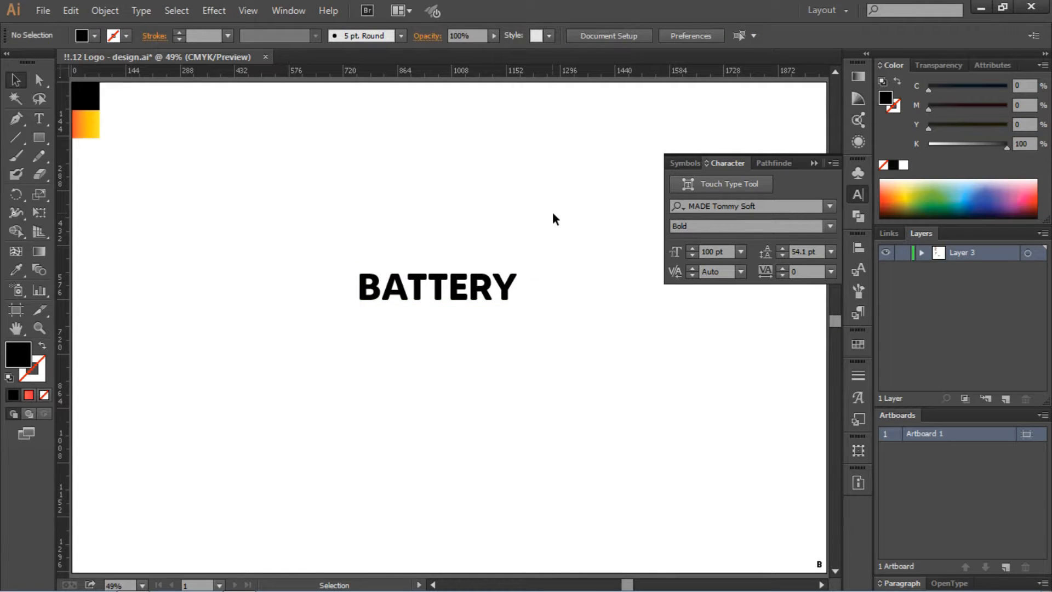
Move the BATTERY text slightly lower on the artboard and increase its font size to 160 pt
left_click(502, 286)
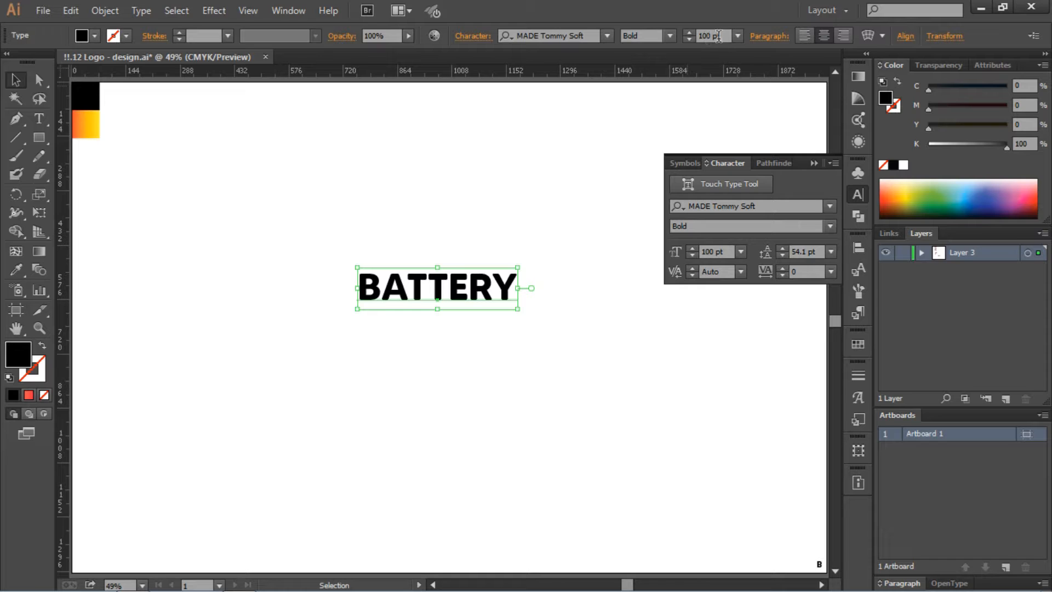
left_click(812, 161)
left_click(701, 191)
left_click_drag(484, 279, 508, 317)
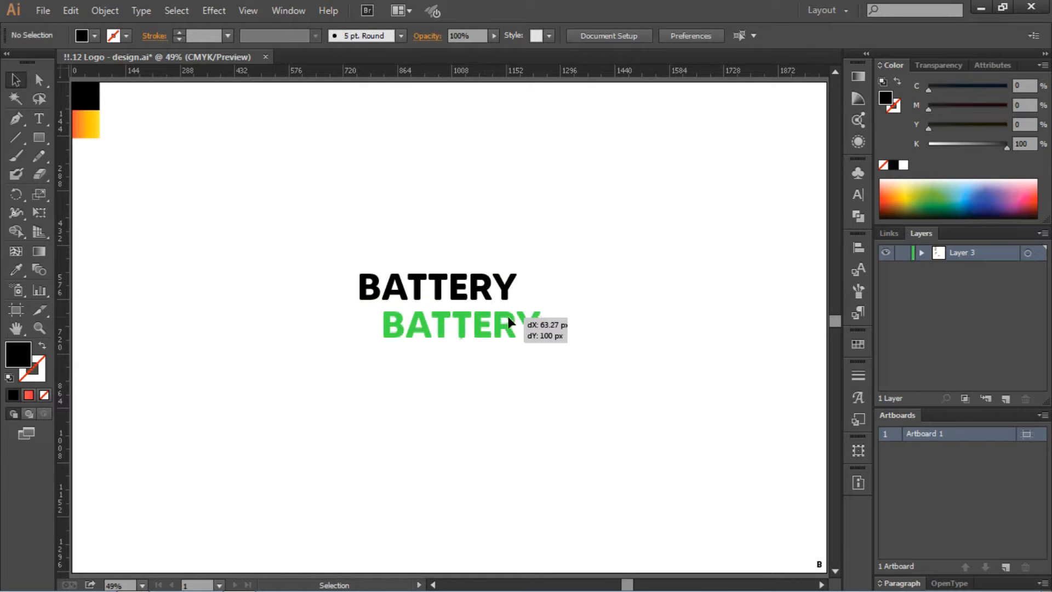
left_click(709, 35)
key("shift+Up")
key("shift+Up")
key("shift+Up")
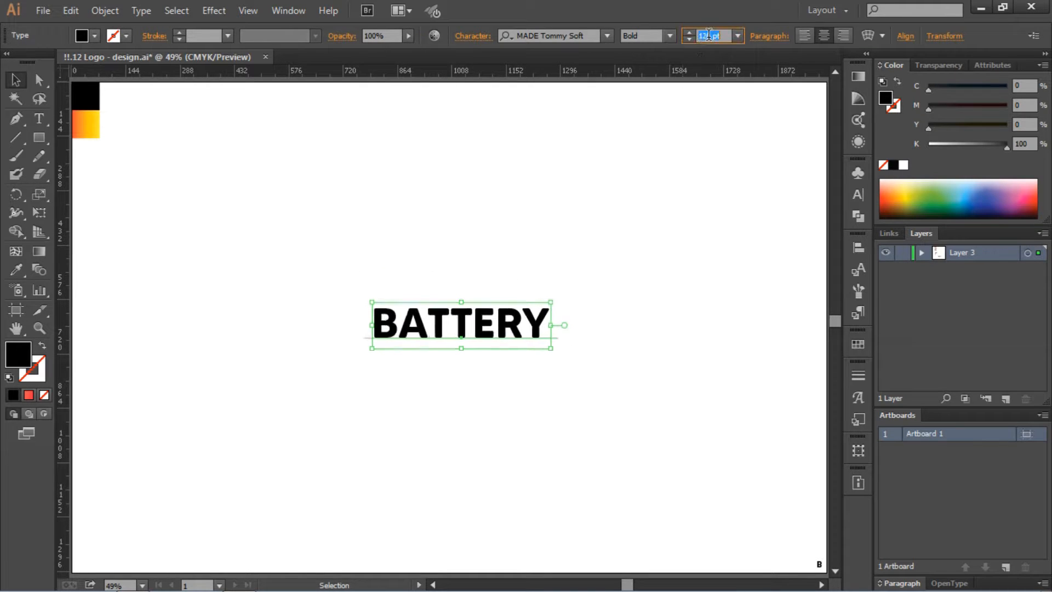
key("shift+Up")
key("shift+Up")
key("shift+Up")
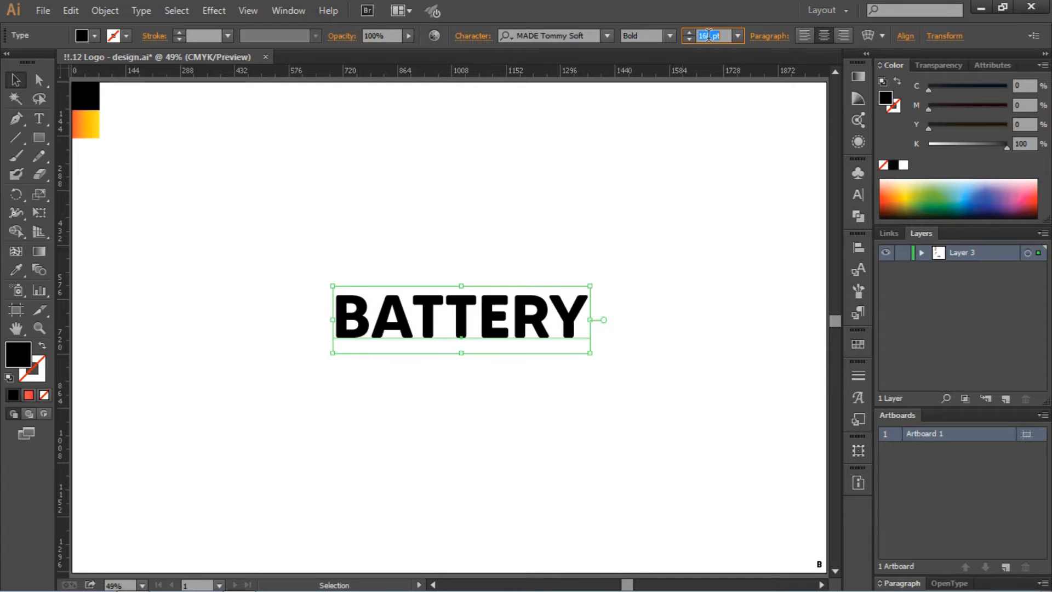
left_click(615, 230)
Align the BATTERY text horizontally and vertically to the centre of the artboard
left_click(534, 317)
left_click(853, 244)
left_click(705, 275)
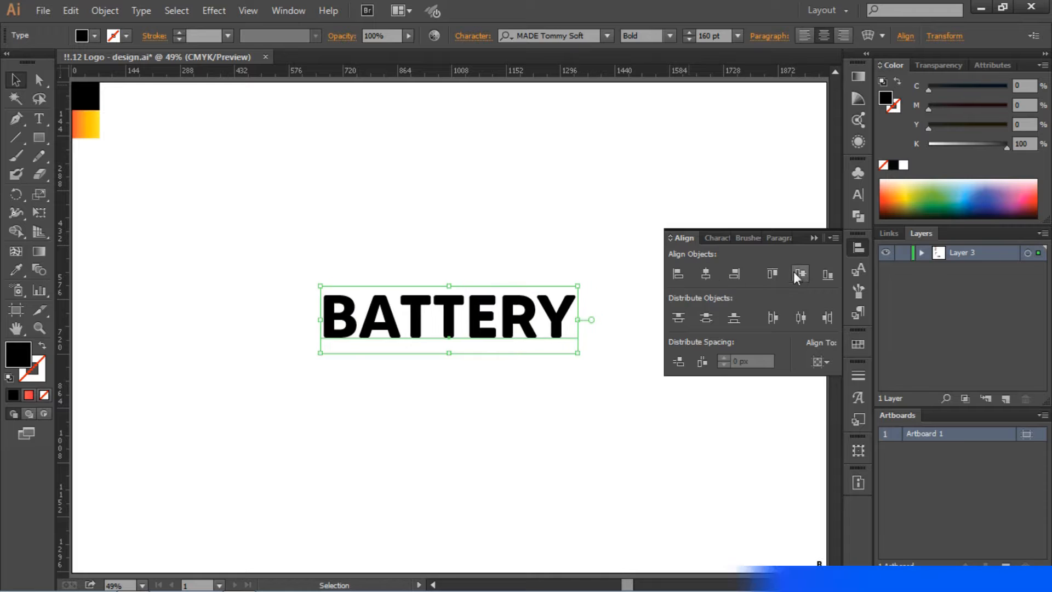
left_click(795, 273)
left_click(815, 237)
left_click(678, 240)
left_click(513, 321)
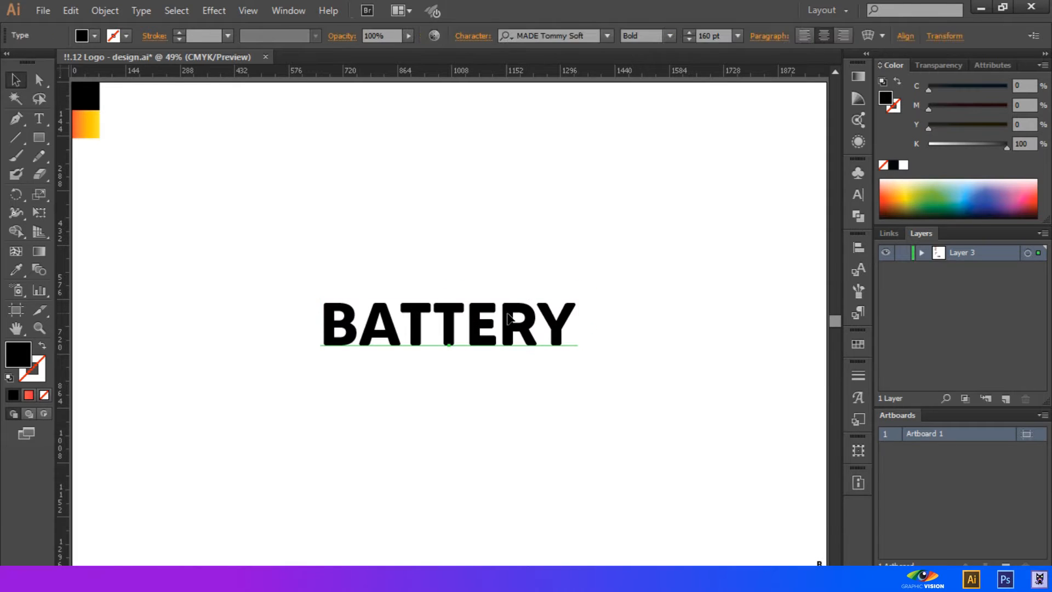
Expand the BATTERY text into editable shapes with both Object and Fill included
right_click(508, 315)
left_click(105, 11)
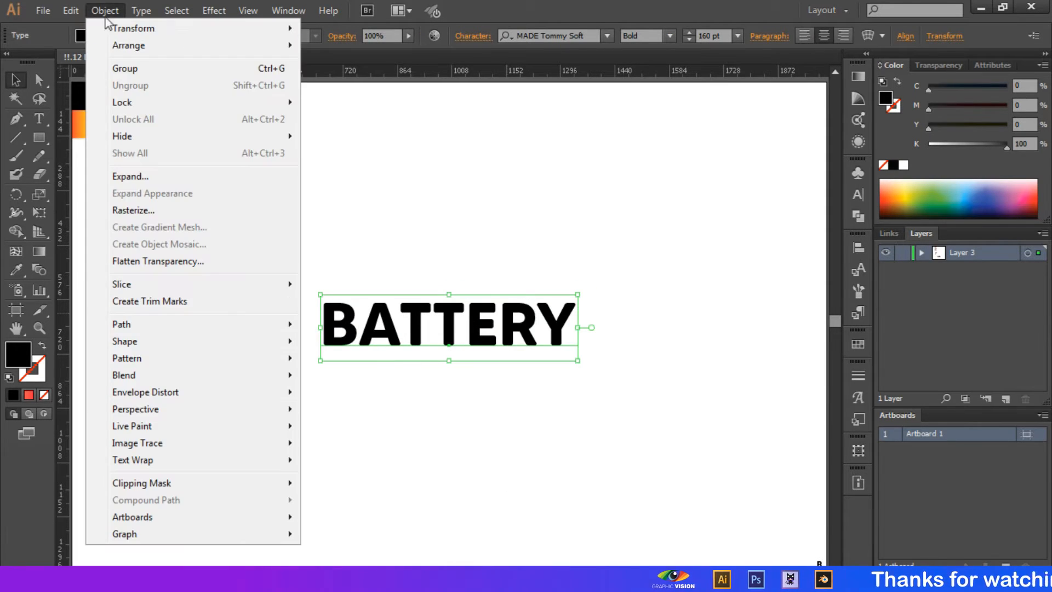
left_click(118, 175)
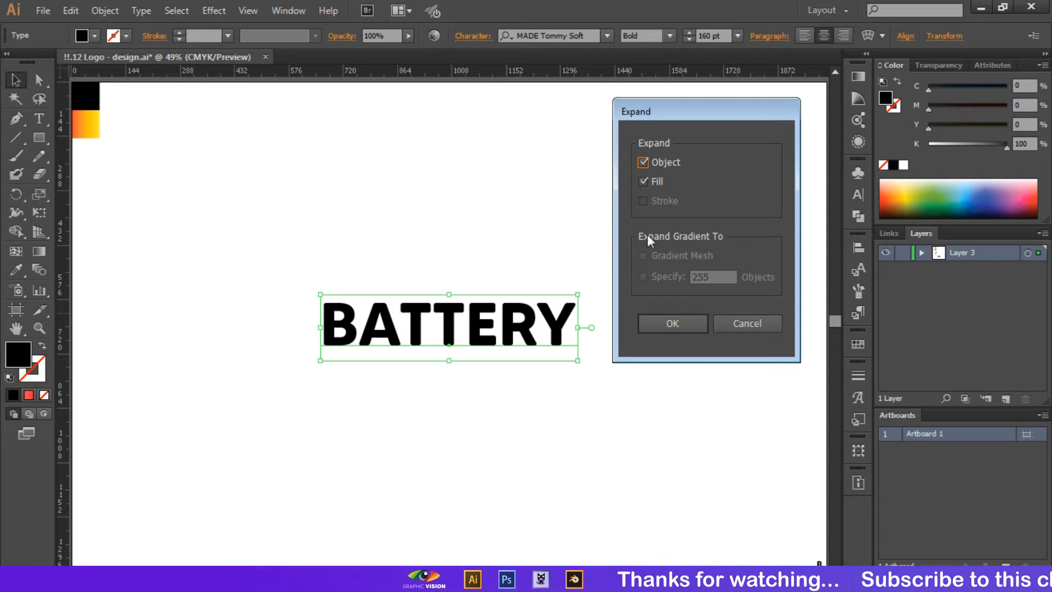
left_click(654, 322)
left_click(373, 245)
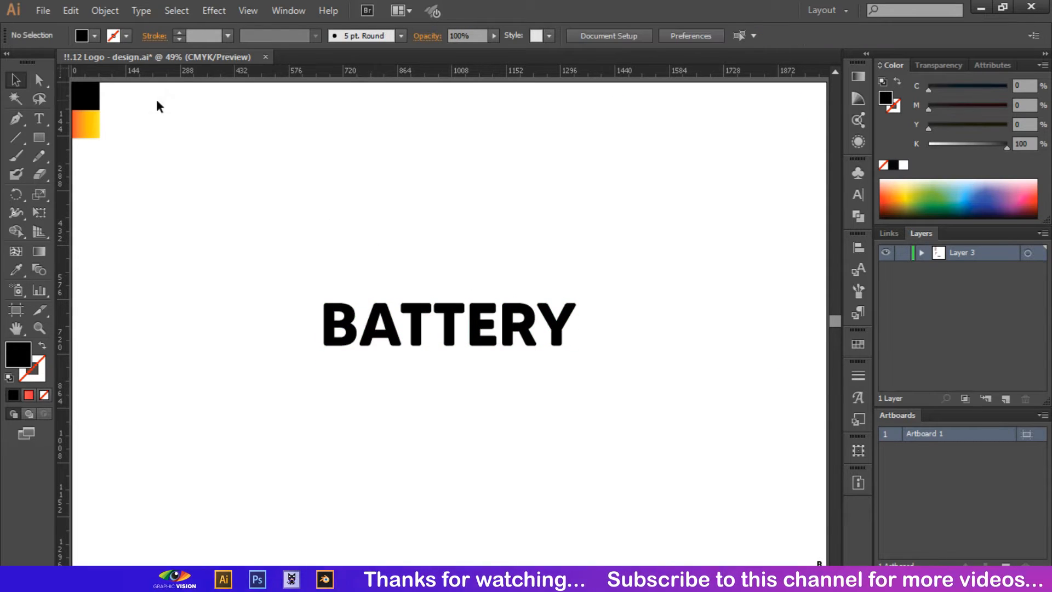
Shorten the right arm of the first T by nudging its end anchor points inward
left_click(36, 82)
key("ctrl+plus")
key("ctrl+plus")
key("ctrl+plus")
key("ctrl+plus")
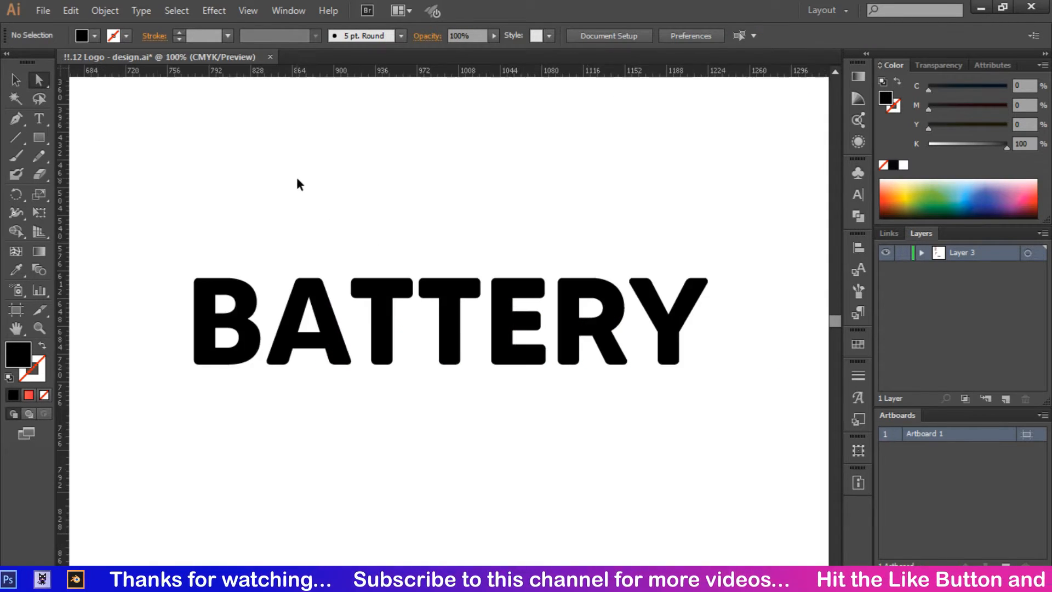
scroll(421, 215, "left", 3)
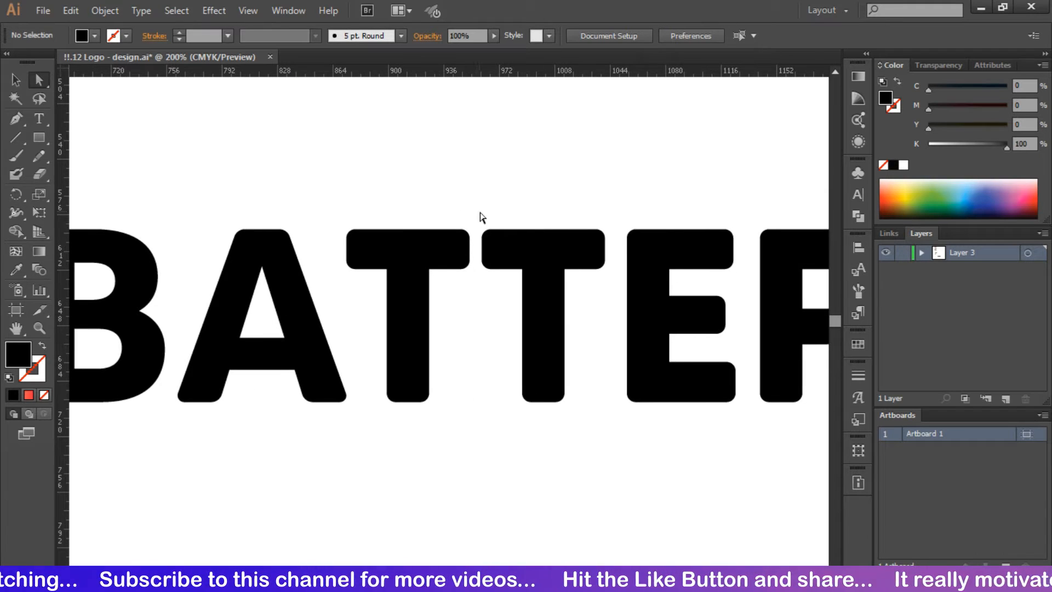
left_click_drag(479, 259, 451, 291)
key("Left")
key("Left")
key("Left")
key("Left")
key("Left")
key("Left")
key("Left")
key("Left")
key("Left")
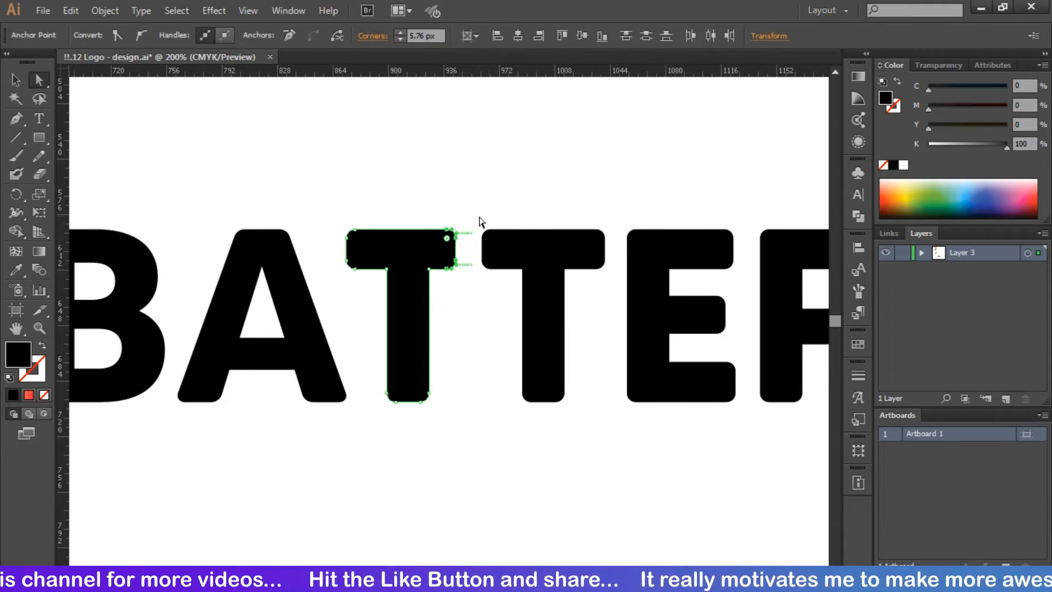
Shorten the left arm of the second T by nudging its end anchor points inward
left_click_drag(472, 213, 500, 292)
key("Right")
key("Right")
key("Right")
key("Right")
key("Right")
key("Right")
key("Right")
key("Right")
Trim the first T's right arm slightly more and shorten its left arm to match
left_click_drag(462, 193, 437, 284)
key("Left")
left_click(483, 203)
left_click_drag(305, 200, 363, 279)
key("Right")
key("Right")
key("Right")
key("Right")
key("Right")
key("Right")
key("Right")
key("Right")
key("Right")
Shorten the second T's right arm inward and fine-tune the end of its left arm
left_click_drag(618, 198, 592, 277)
key("Left")
key("Left")
key("Left")
key("Left")
key("Left")
key("Left")
key("Left")
key("Left")
left_click(613, 194)
left_click(584, 229)
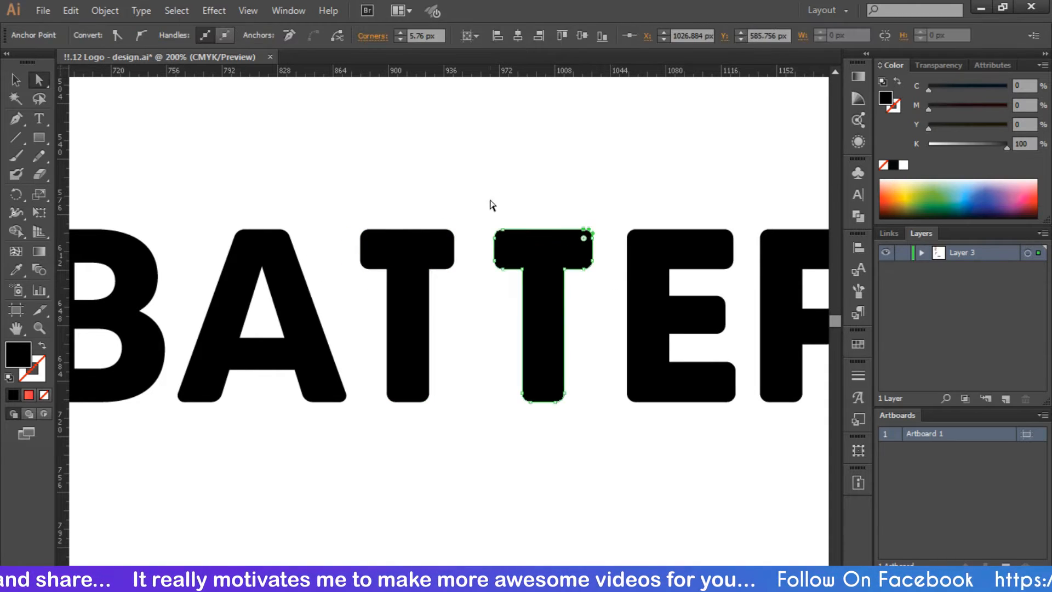
left_click_drag(486, 201, 510, 285)
key("Right")
left_click(476, 310)
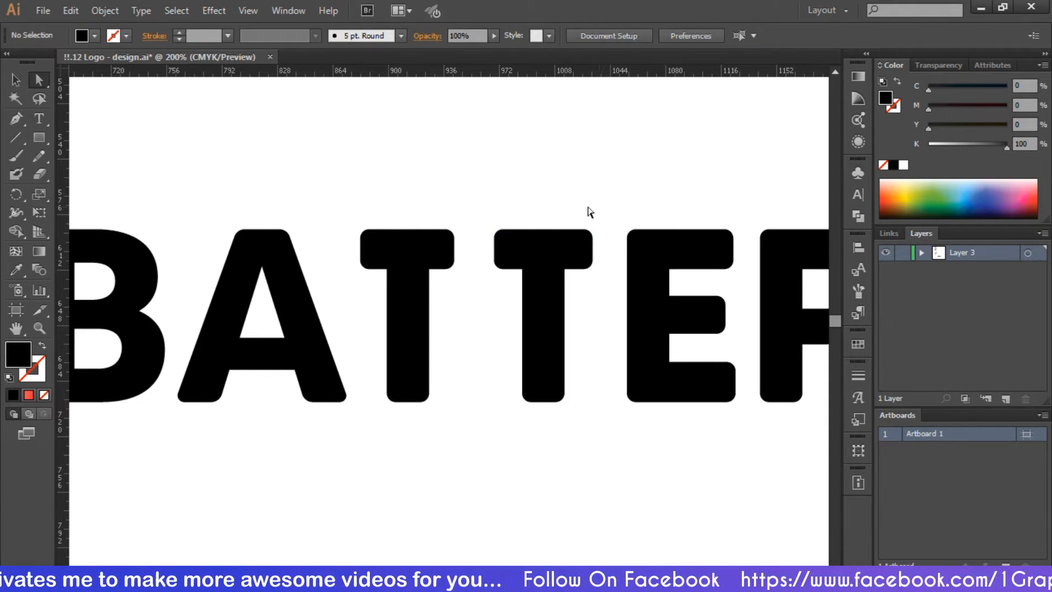
Draw a black rectangle about 86 by 20 px joining the feet of the two T letters
left_click(38, 140)
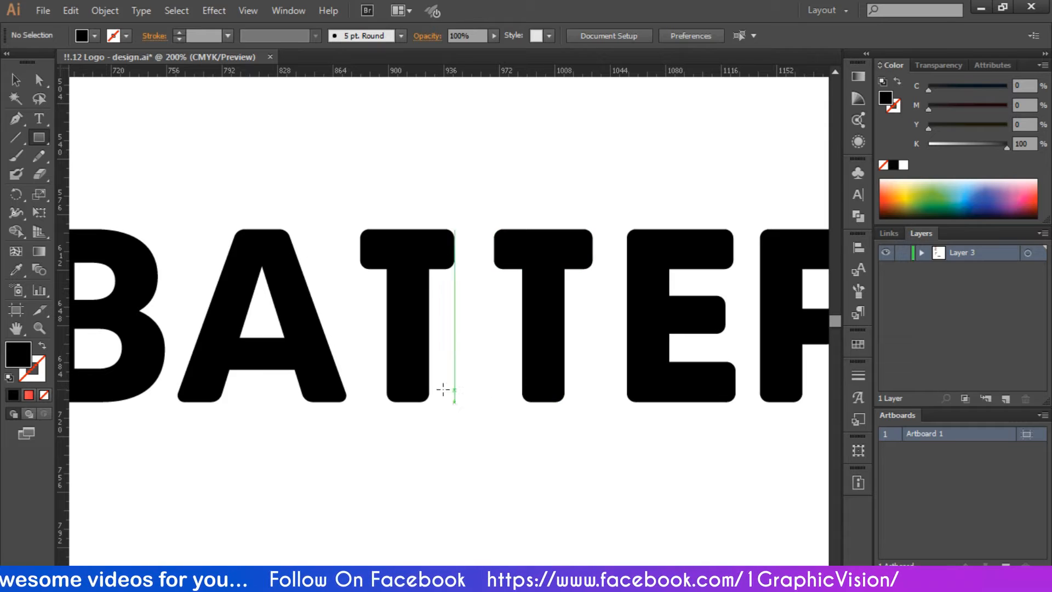
left_click_drag(412, 402, 543, 370)
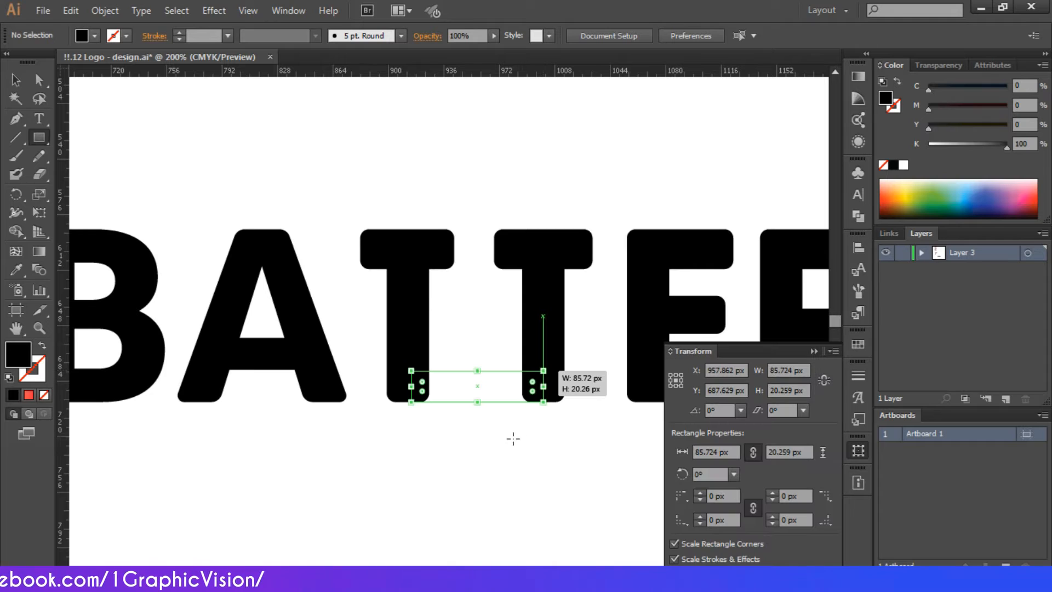
left_click(831, 352)
key("ctrl+shift+a")
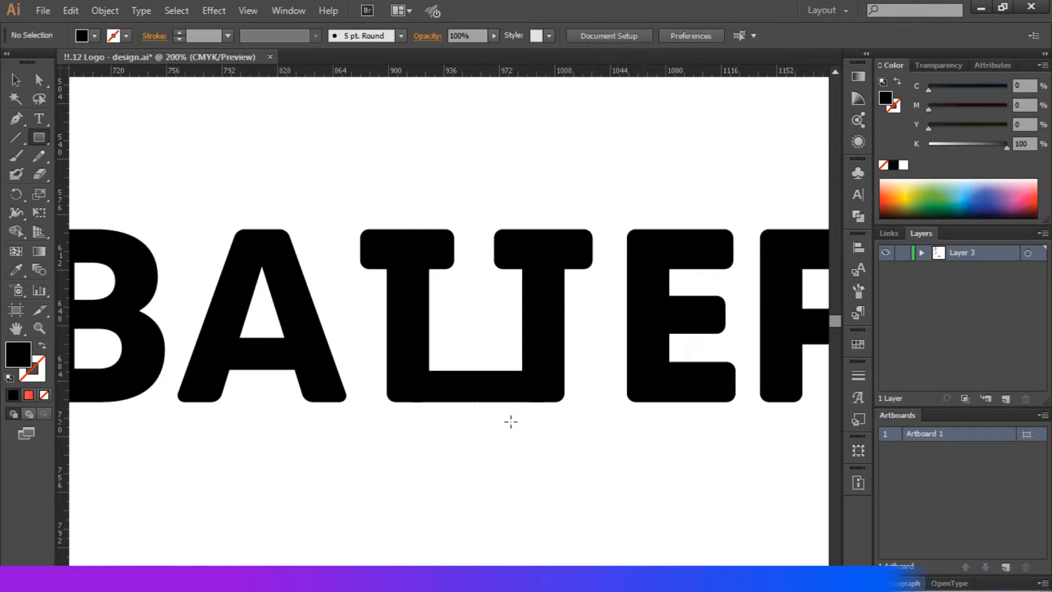
Thicken the bar between the two T feet by raising its top edge slightly
left_click(479, 376)
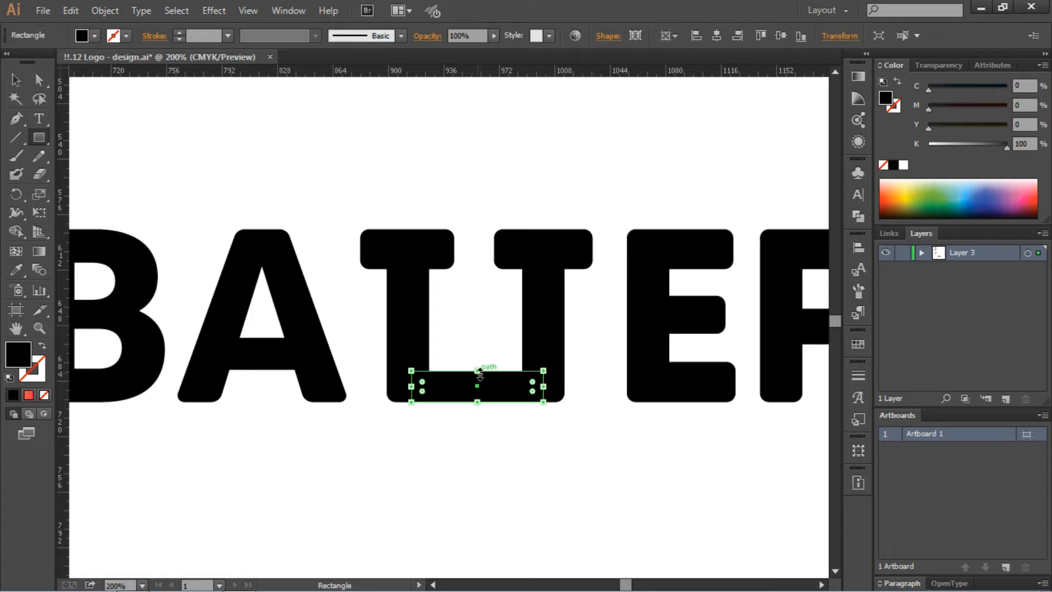
left_click_drag(479, 372, 480, 366)
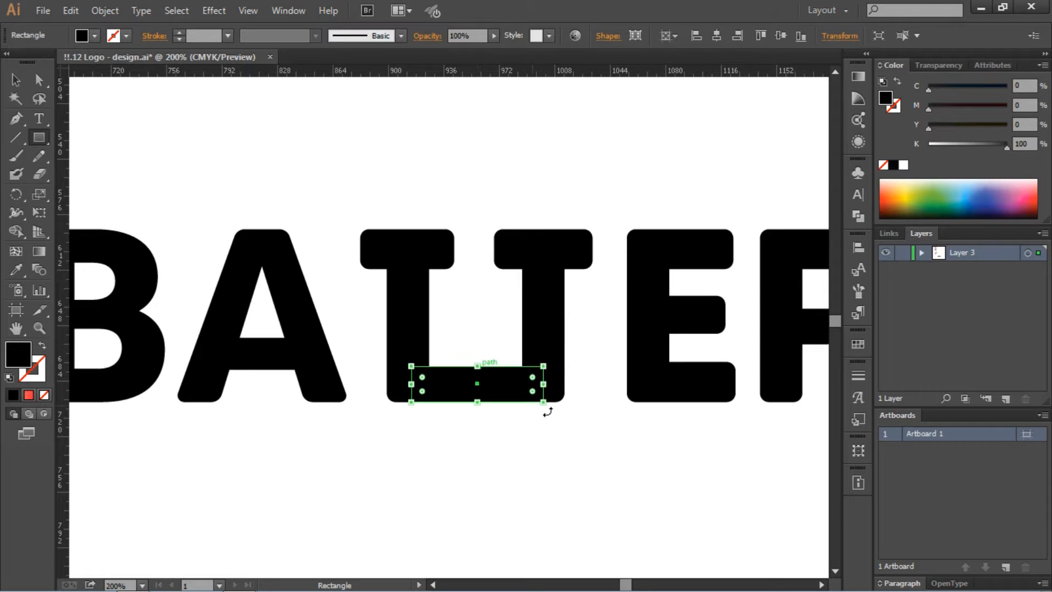
left_click(605, 450, "ctrl")
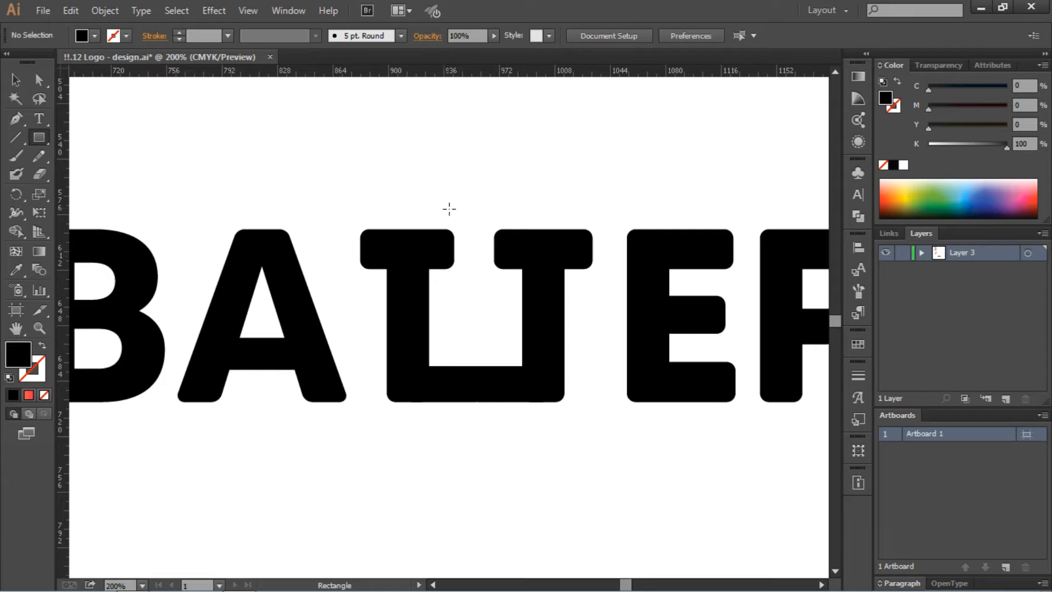
Draw a small rectangle about 32 by 13 px above the gap between the two T letters
left_click_drag(448, 209, 499, 229)
left_click(38, 79)
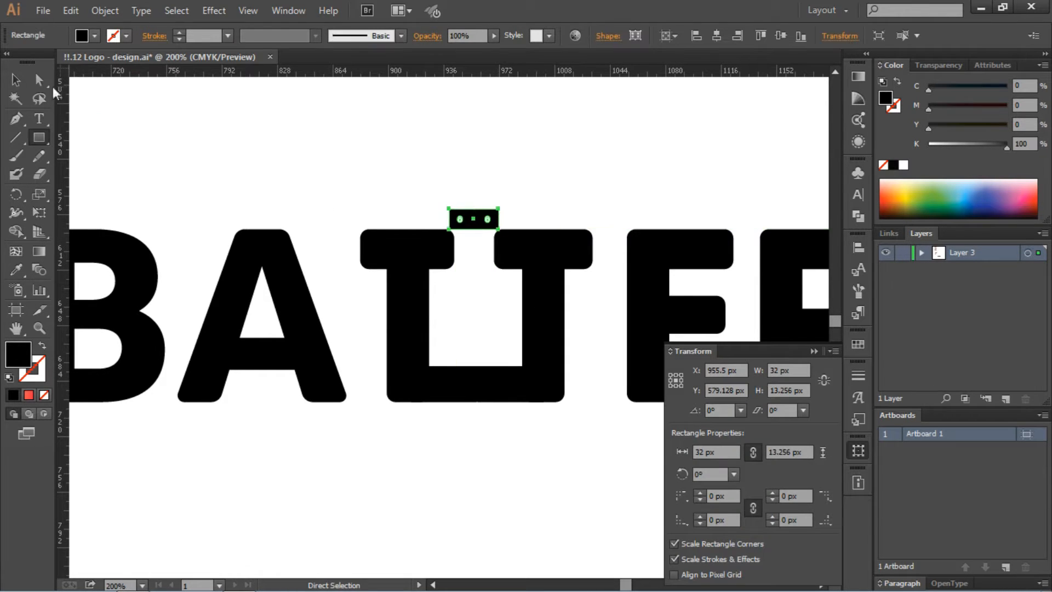
left_click(475, 215)
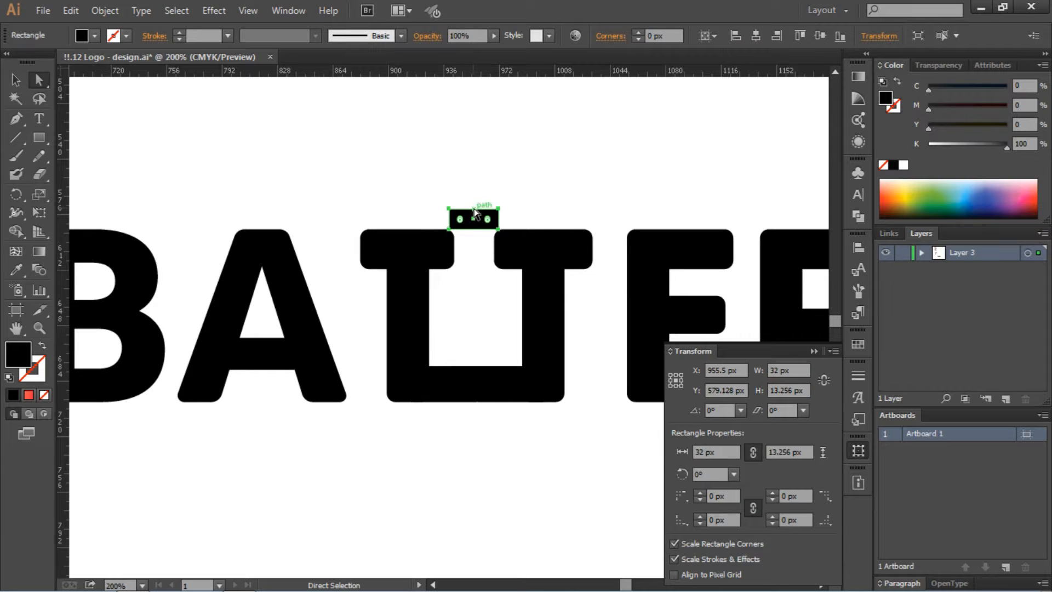
Make the small rectangle above the Ts about 16 px tall and round its two top corners to 8.25 px
left_click(16, 79)
left_click(215, 129)
left_click(473, 215)
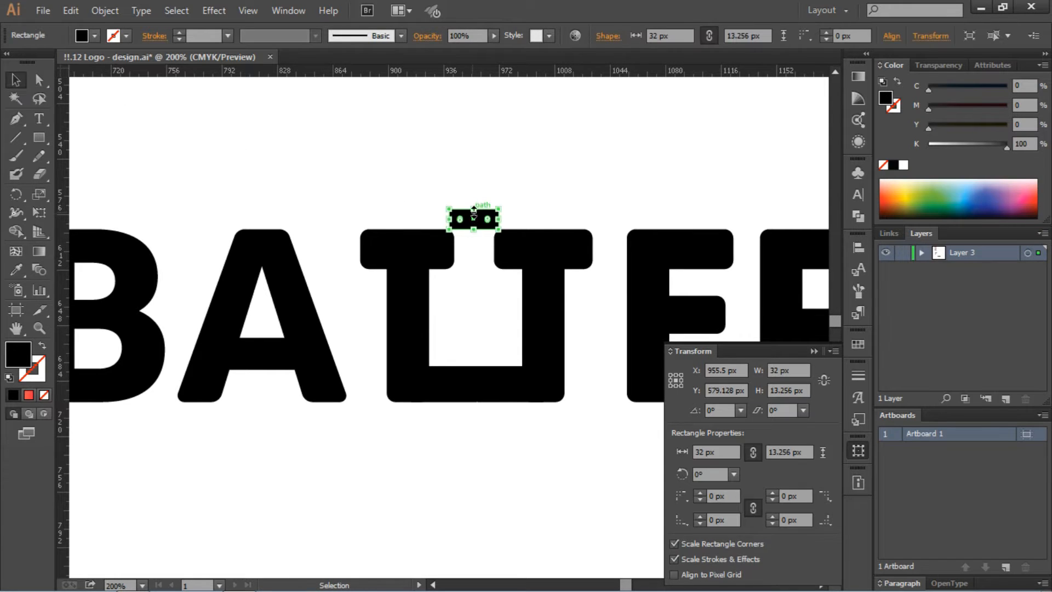
mouse_move(473, 209)
left_mouse_down()
mouse_move(504, 228)
mouse_move(486, 221)
left_mouse_up()
left_click(537, 193)
left_click(525, 216)
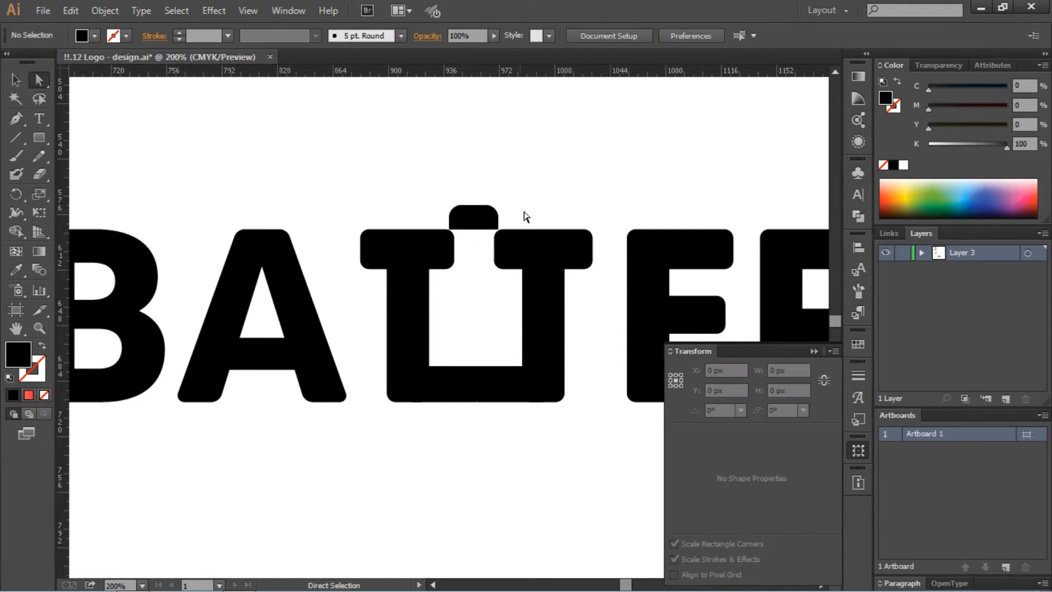
Scale the rounded cap above the Ts proportionally from its centre to about 41 by 20 px
left_click(484, 219)
scroll(354, 138, "down", 1)
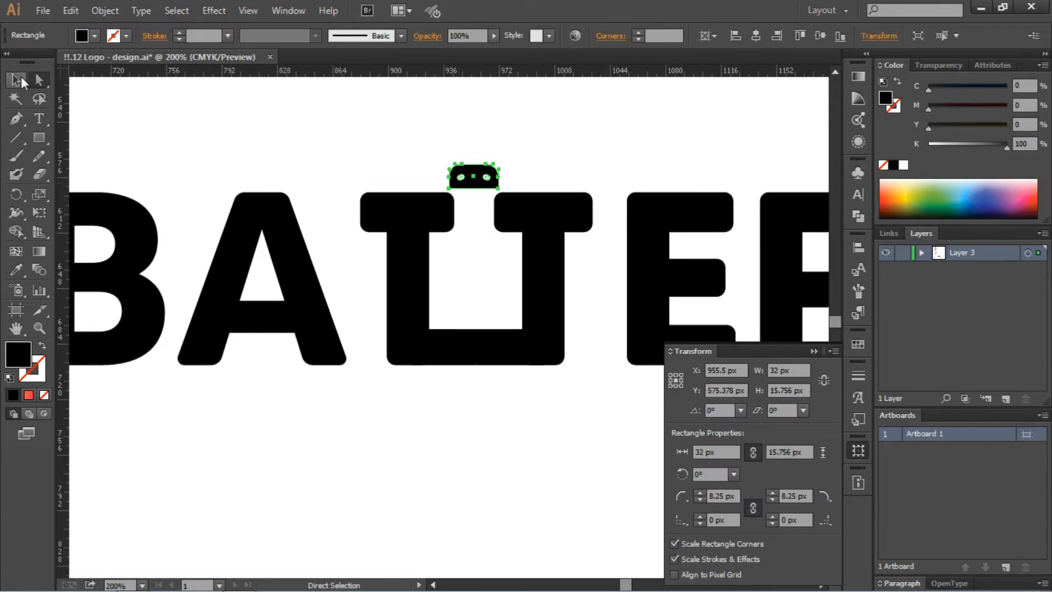
left_click(21, 80)
left_click_drag(448, 149, 517, 186)
left_click(541, 149)
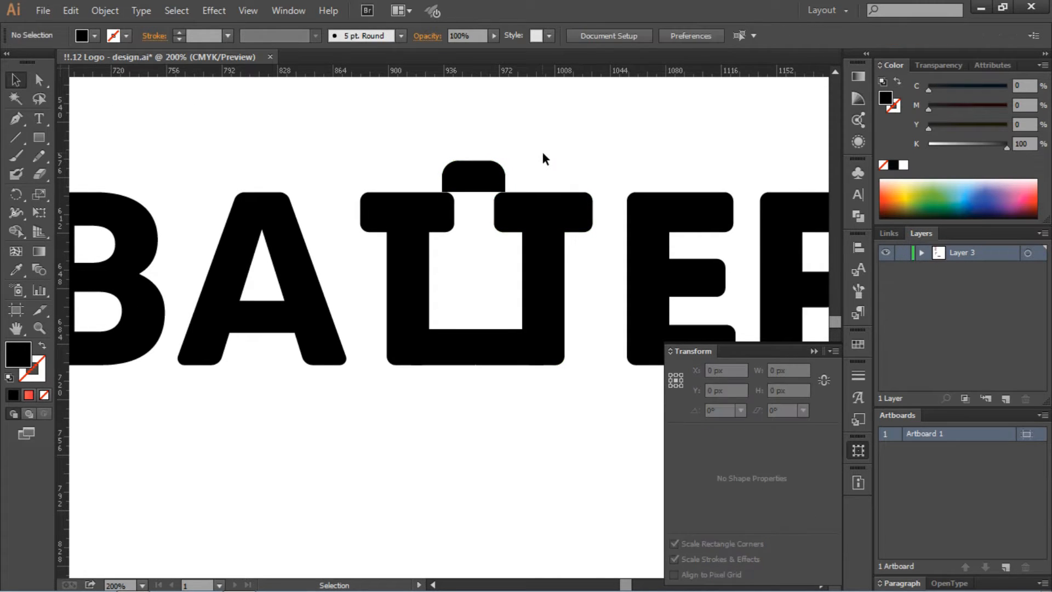
Move the rounded cap up slightly to leave a narrow gap above the two T letters
left_click(492, 176)
left_click(512, 173)
left_click_drag(480, 184, 481, 179)
left_click(277, 171)
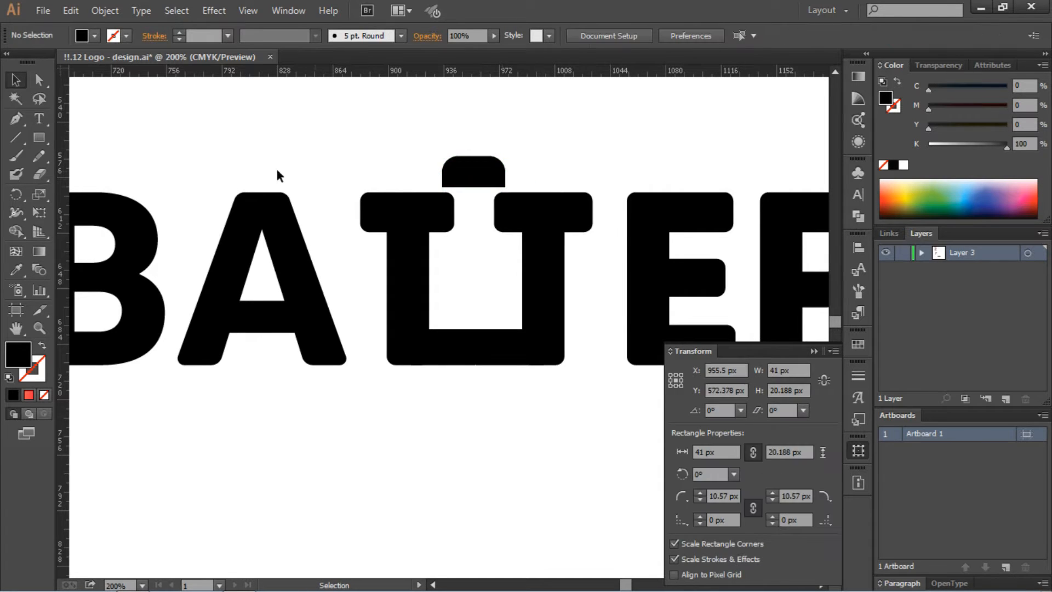
Try rounding the two bottom corners of the cap above the T letters
left_click(37, 81)
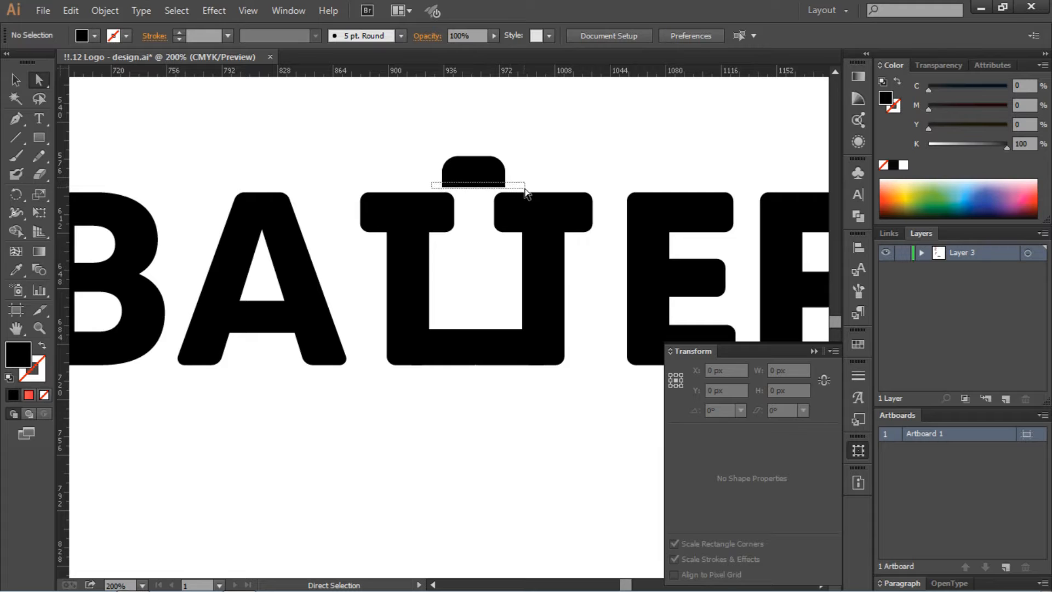
left_click(495, 175)
left_click_drag(495, 175, 499, 179)
left_click(567, 174)
key("ctrl+z")
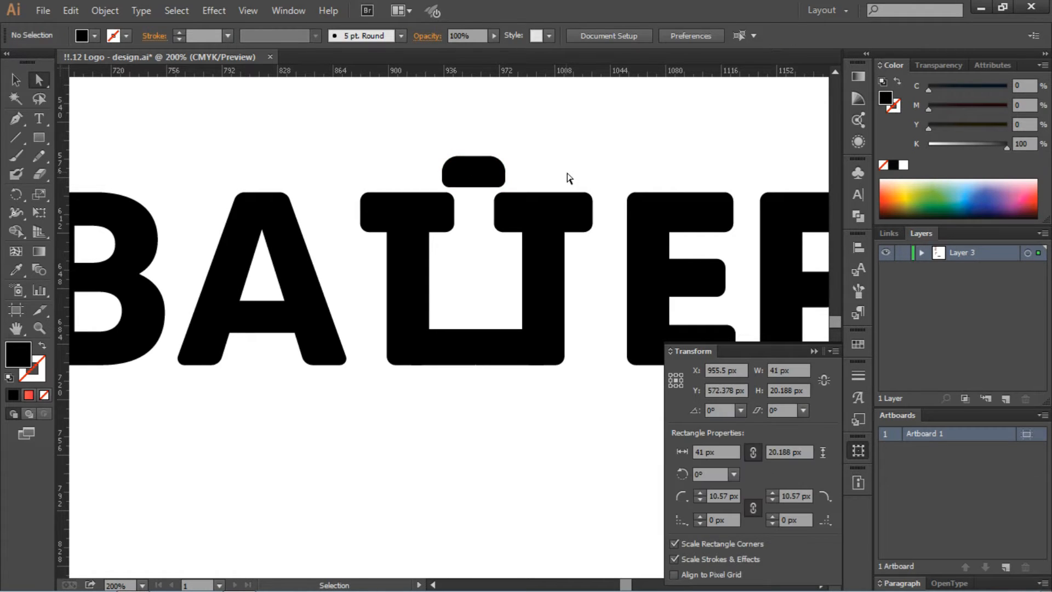
key("ctrl+z")
key("ctrl+z")
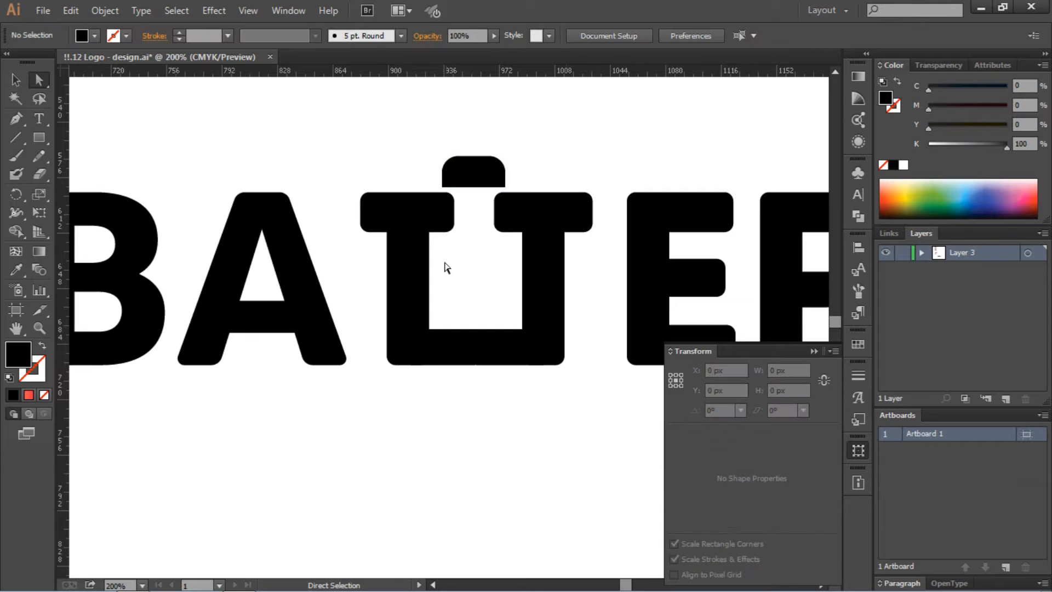
Draw a black rectangle about 43 by 19 px between the two T stems, just above the connecting base
left_click(40, 138)
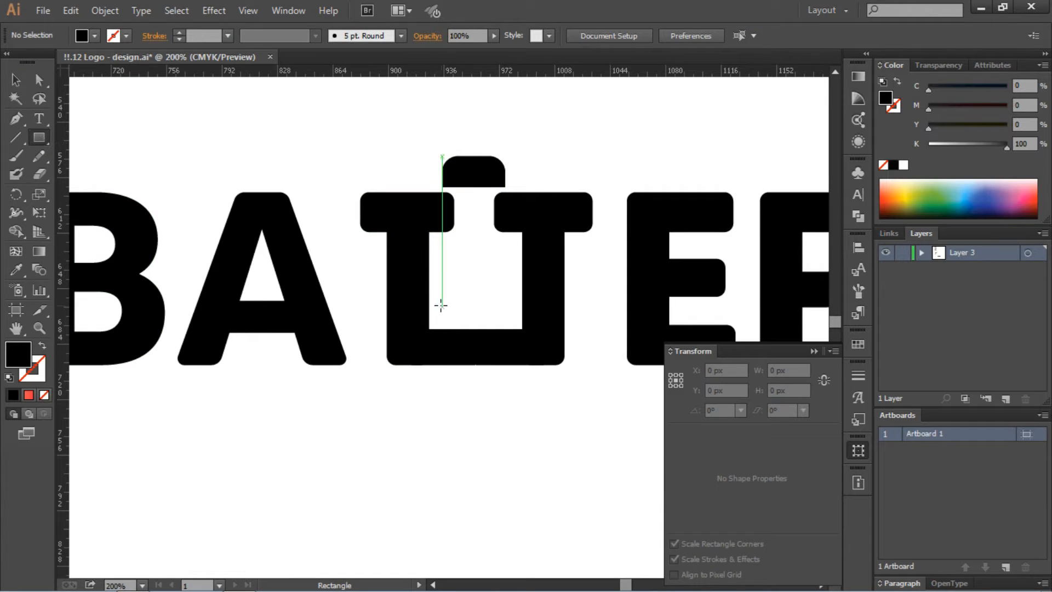
left_click_drag(434, 301, 500, 317)
left_click(16, 80)
left_click(487, 261)
left_click(534, 433)
Enlarge the rectangle between the T stems to about 45 by 20 px
key("ctrl+plus")
key("ctrl+plus")
key("ctrl+plus")
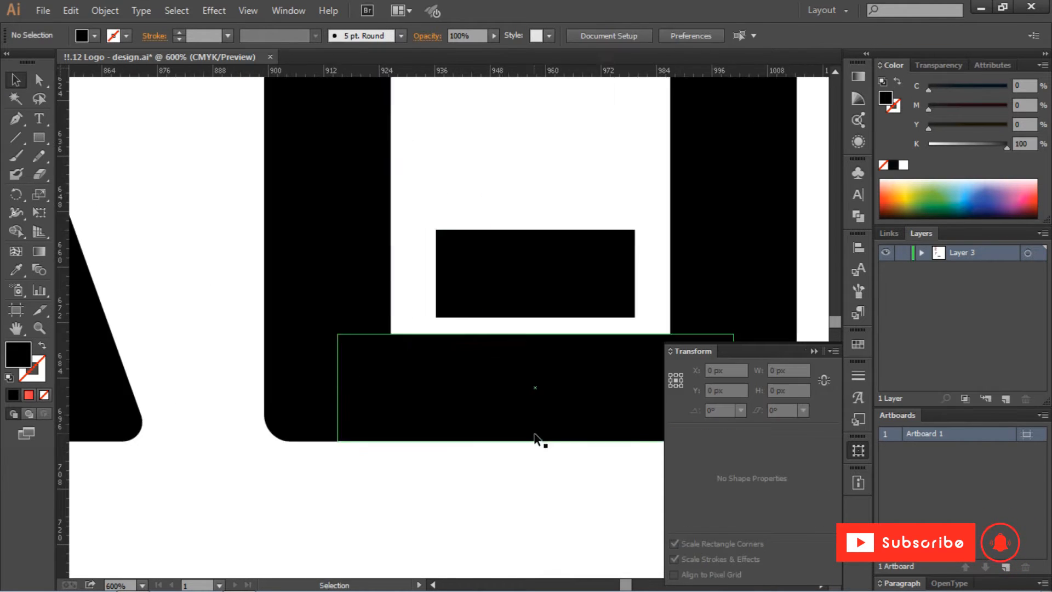
scroll(535, 438, "right", 2)
left_click(353, 290)
left_click_drag(305, 272, 307, 272)
left_click_drag(406, 229, 406, 225)
left_click_drag(307, 272, 297, 272)
left_click(404, 184)
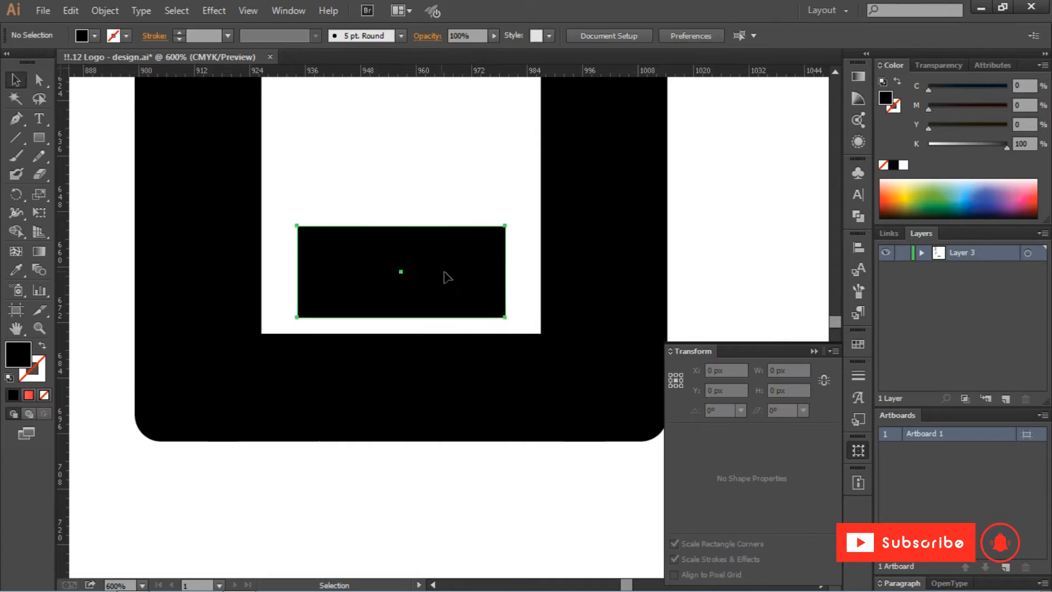
Stack two copies of the bar above it and compress all three vertically to fit between the T stems
left_click(448, 276)
left_click_drag(448, 277, 447, 263)
left_click(437, 180)
scroll(437, 180, "up", 2)
left_click_drag(433, 350, 432, 258)
left_click_drag(449, 268, 449, 177)
left_click(447, 252, "shift")
left_click(442, 328, "shift")
left_click_drag(401, 122, 427, 231)
Delete the middle one of the three stacked bars
left_click(471, 268)
left_click(523, 280)
left_click(466, 273)
key("Delete")
left_click(435, 343)
left_click(422, 197, "shift")
left_click(445, 308)
Make the upper bar 18.5 px tall and delete the lower bar
key("ctrl+minus")
key("ctrl+minus")
key("ctrl+minus")
key("ctrl+minus")
key("ctrl+minus")
key("ctrl+minus")
key("ctrl+equal")
key("ctrl+equal")
key("ctrl+equal")
key("ctrl+equal")
key("ctrl+equal")
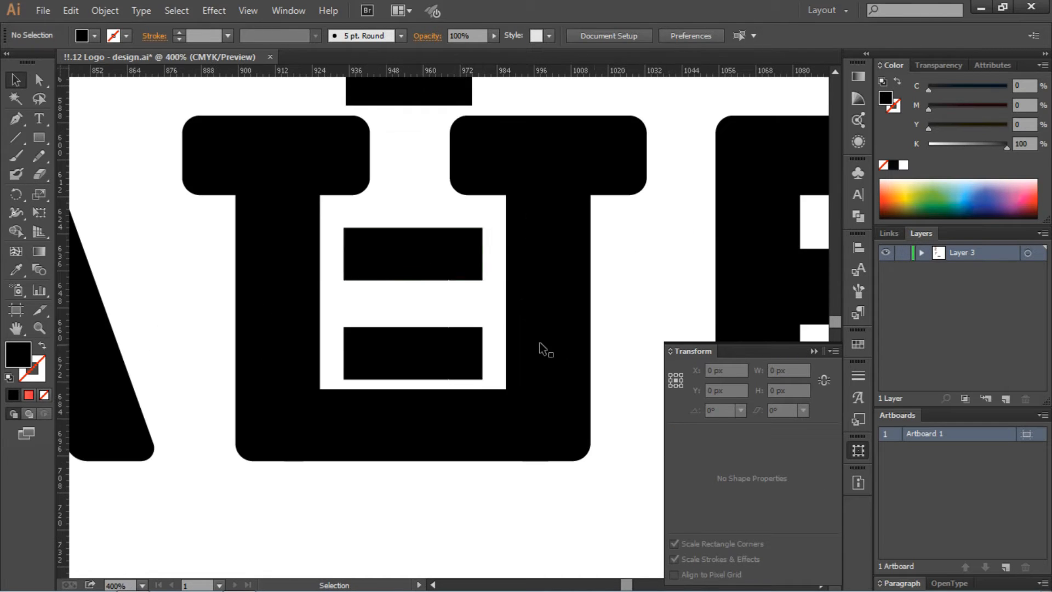
left_click(433, 268)
left_click_drag(413, 280, 415, 319)
left_click(438, 361)
key("Delete")
Copy the bar twice downward in 18.5 px steps and delete the middle bar
left_click_drag(433, 301, 433, 358)
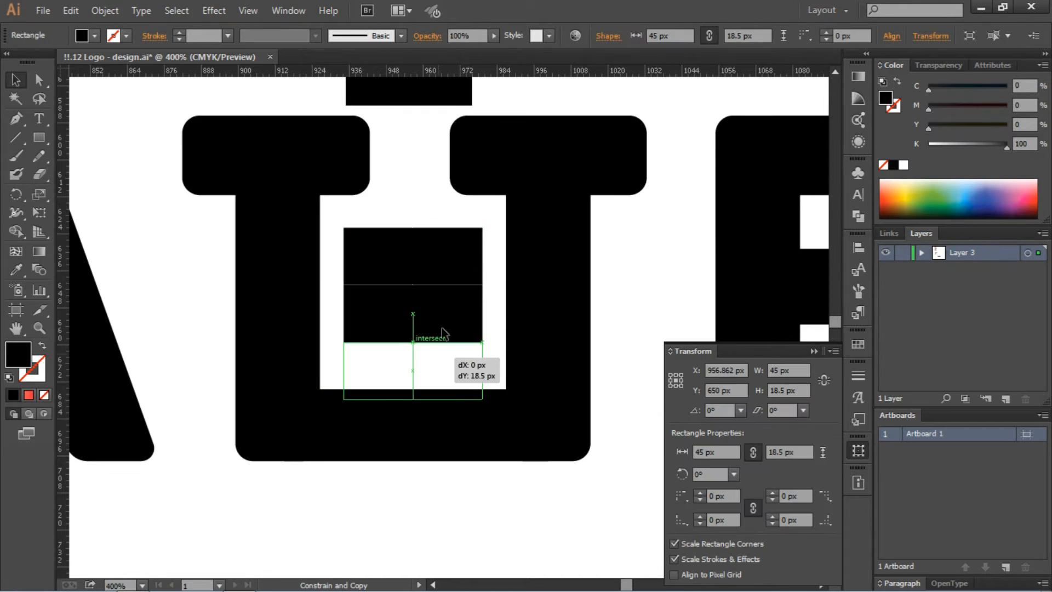
left_click(432, 315)
key("Delete")
Move both bars up slightly and widen them from their centre to 50.75 px
left_click(433, 367)
left_click(426, 258, "shift")
left_click_drag(426, 257, 437, 250)
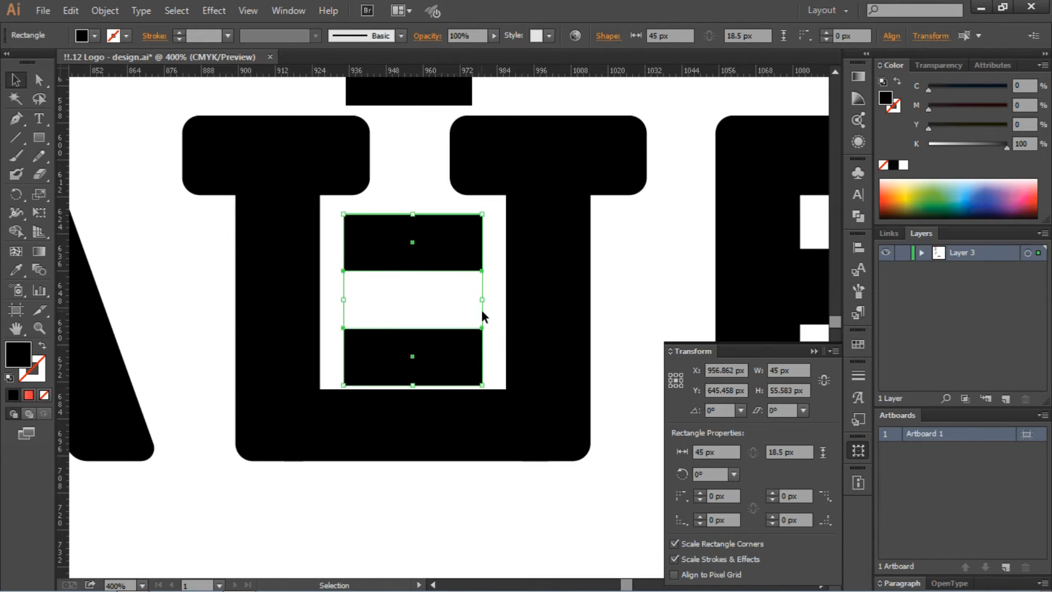
left_click_drag(482, 300, 440, 294)
key("Up")
key("Up")
left_click(636, 271)
Move the upper bar down about 13 px to leave only a narrow gap above the lower bar
key("ctrl+minus")
key("ctrl+minus")
key("ctrl+minus")
key("ctrl+plus")
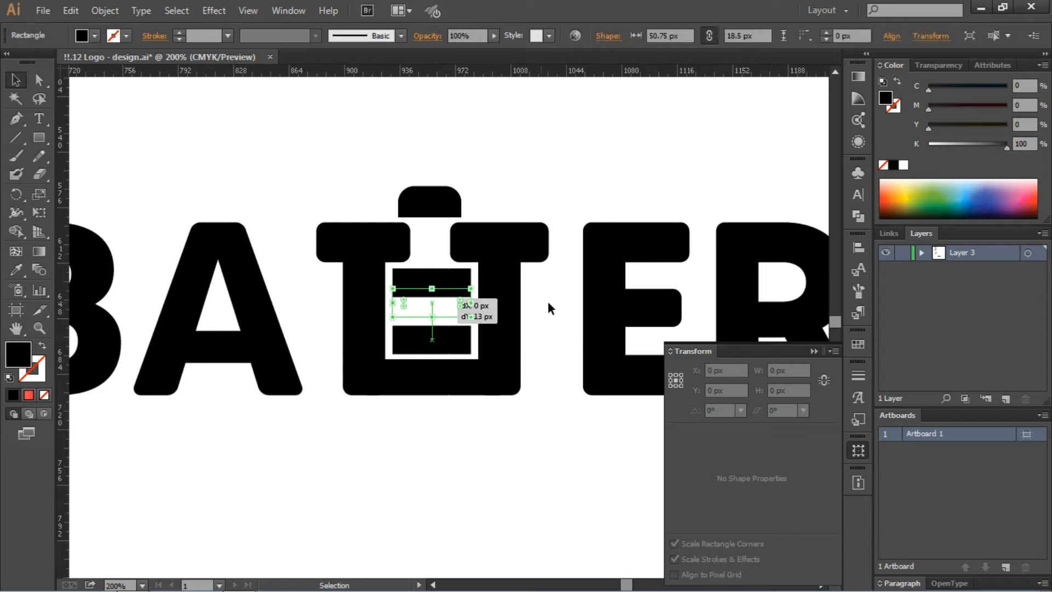
left_click(547, 300)
key("ctrl+plus")
key("ctrl+plus")
key("ctrl+plus")
left_click(419, 273)
key("Down")
left_click(414, 184)
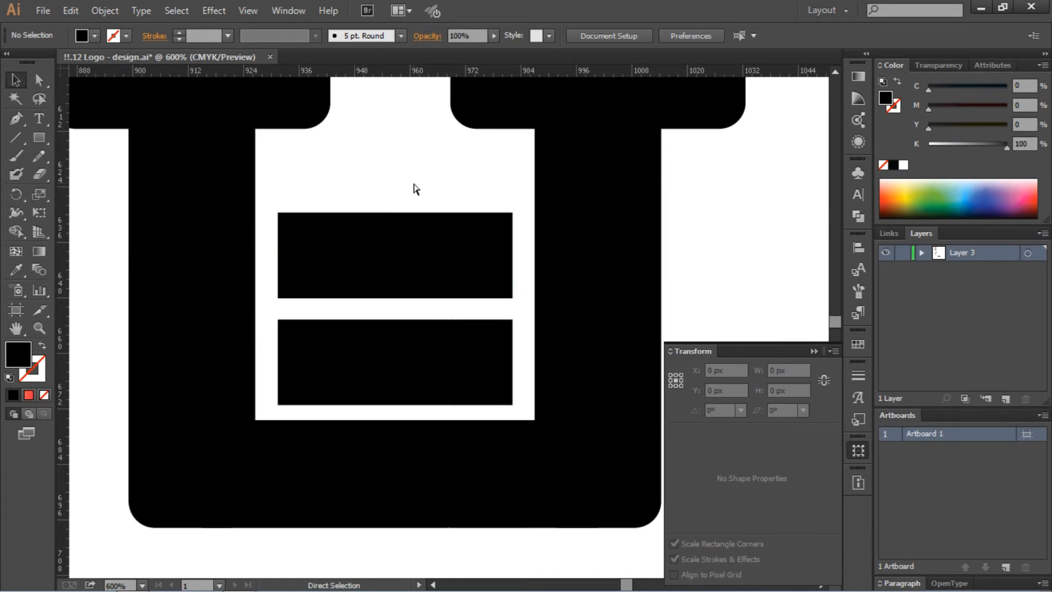
key("ctrl+minus")
key("ctrl+minus")
key("ctrl+0")
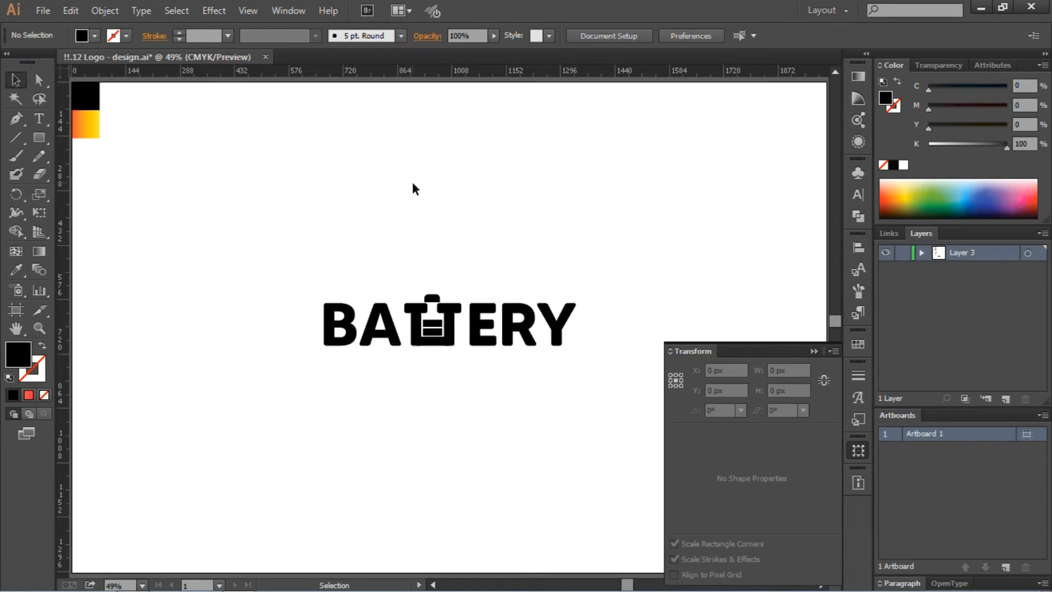
left_click(814, 352)
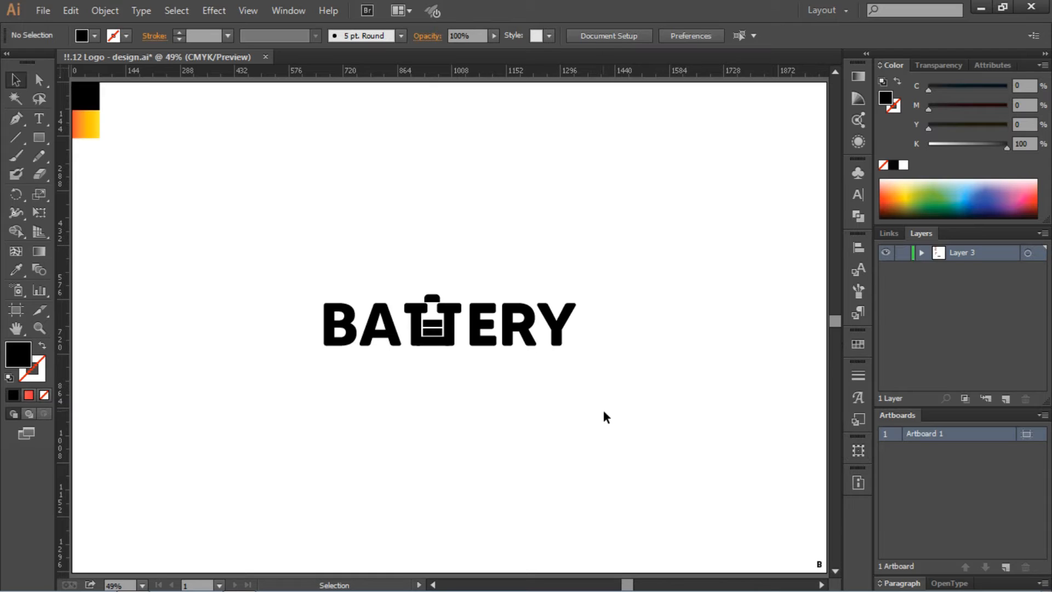
left_click(431, 324)
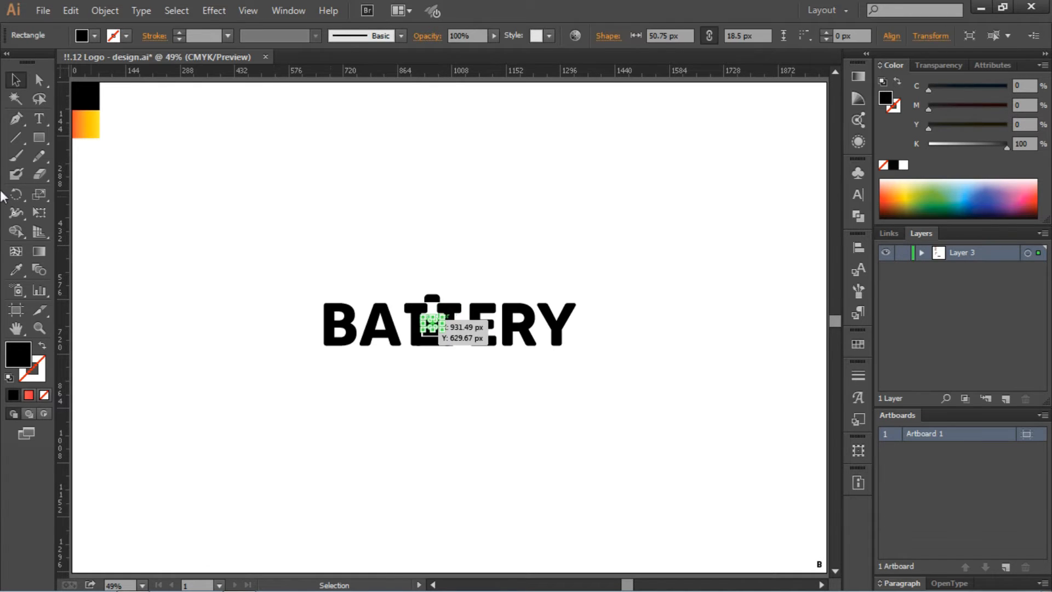
left_click(16, 269)
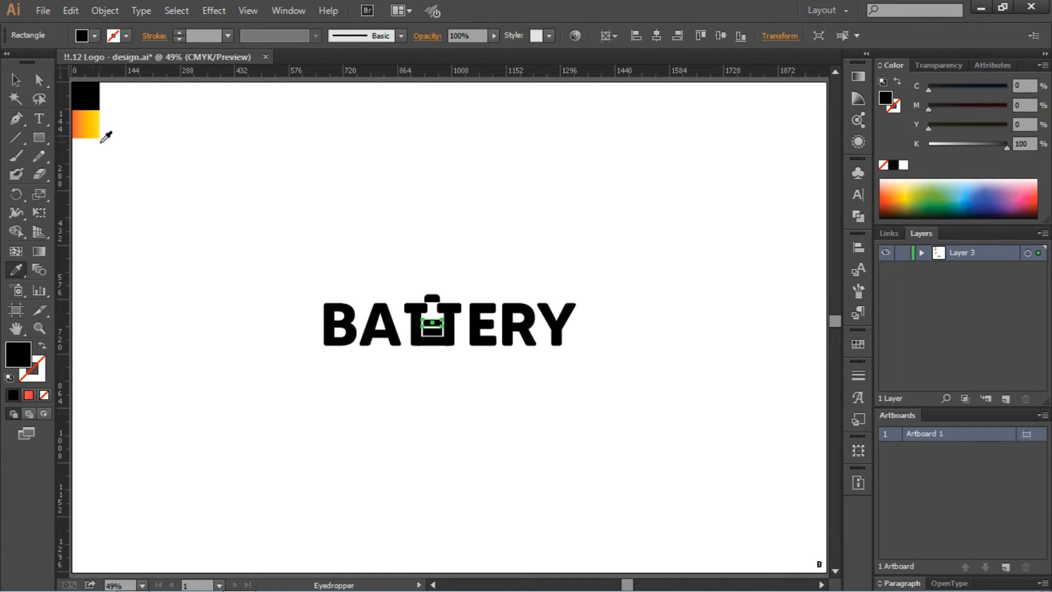
left_click(390, 150, "ctrl")
left_click(442, 342, "ctrl")
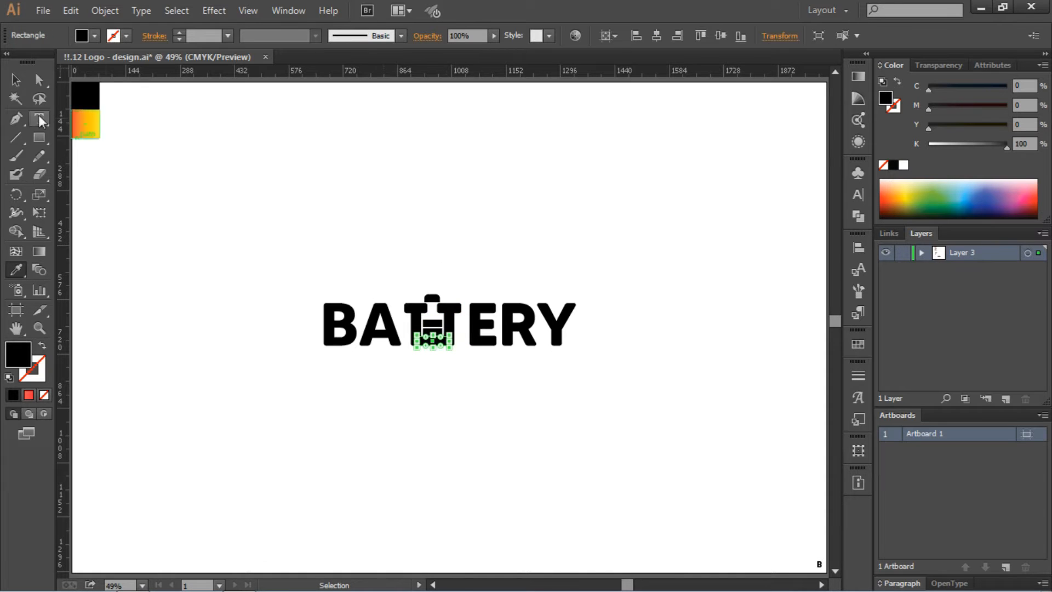
Ungroup the BATTERY lettering so that its letters can be selected individually
left_click(13, 81)
left_click(356, 252)
left_click(439, 345)
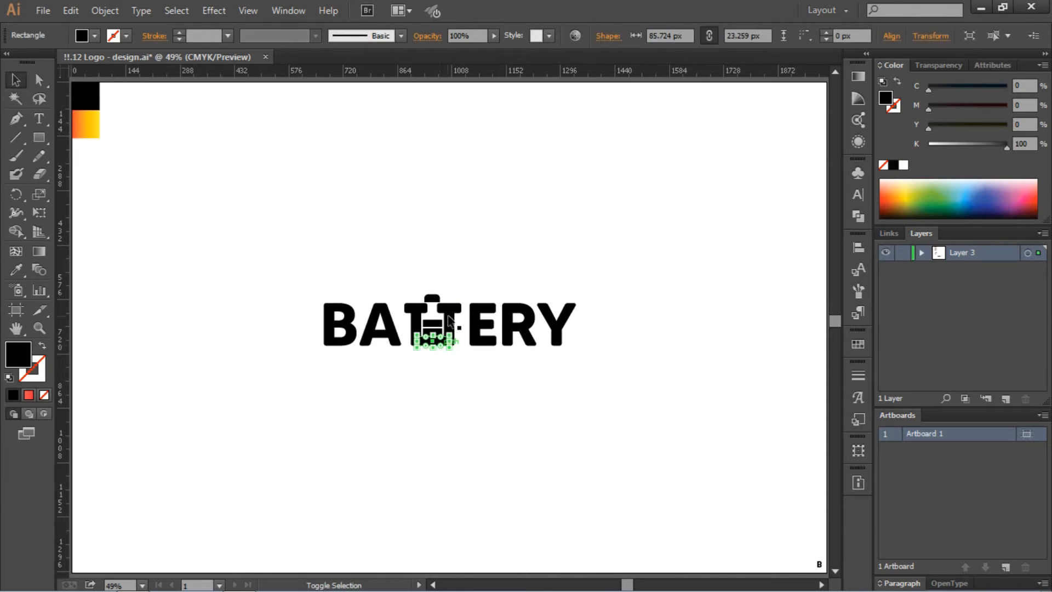
left_click(449, 326, "shift")
right_click(446, 317)
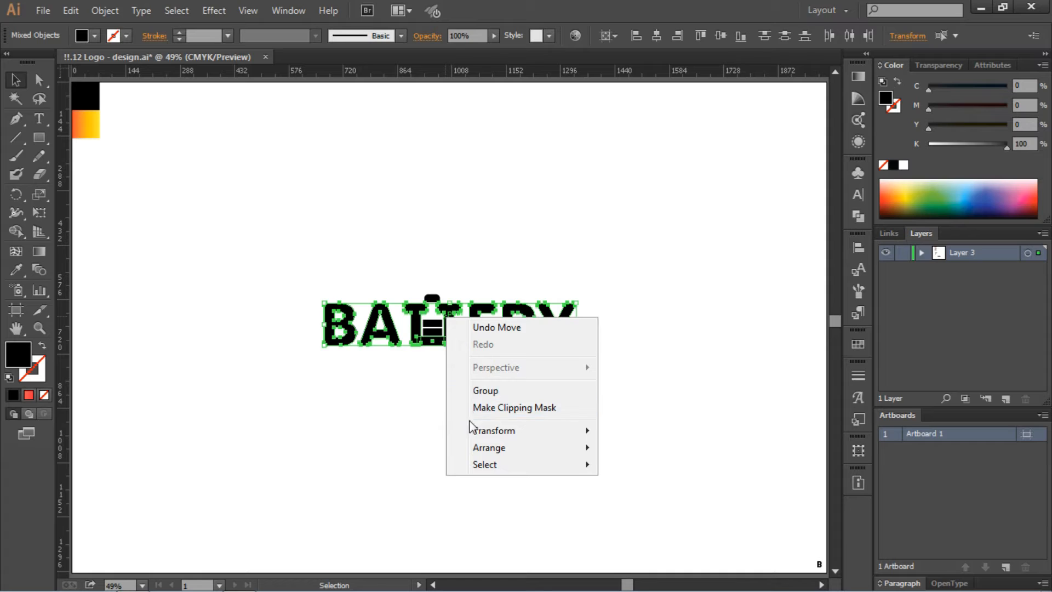
left_click(431, 409)
right_click(459, 307)
left_click(496, 399)
left_click(440, 351)
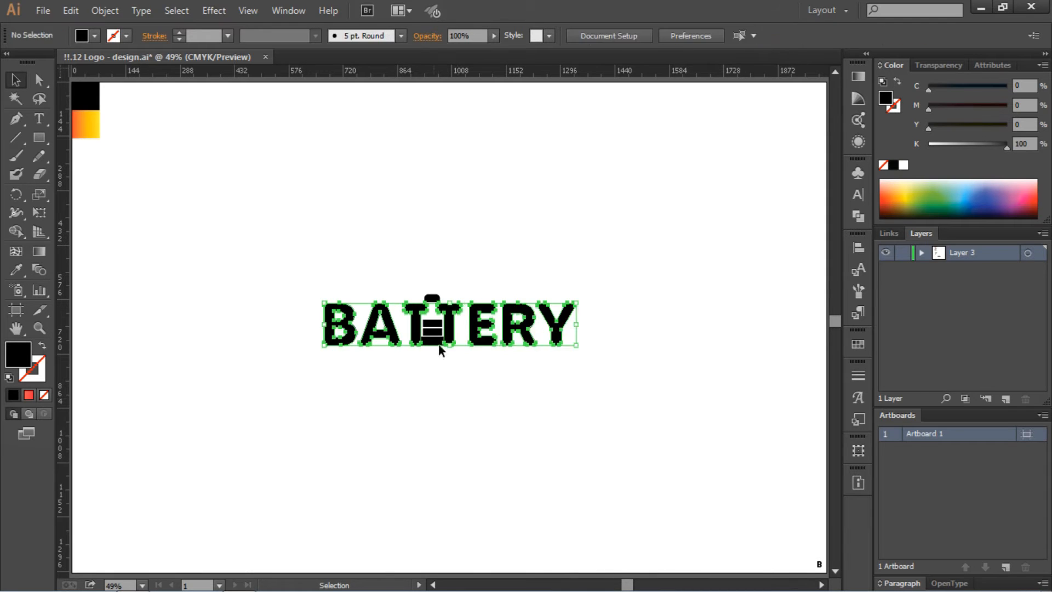
Unite the two T letters and their connecting base into a single shape
left_click(449, 329)
left_click(416, 326, "shift")
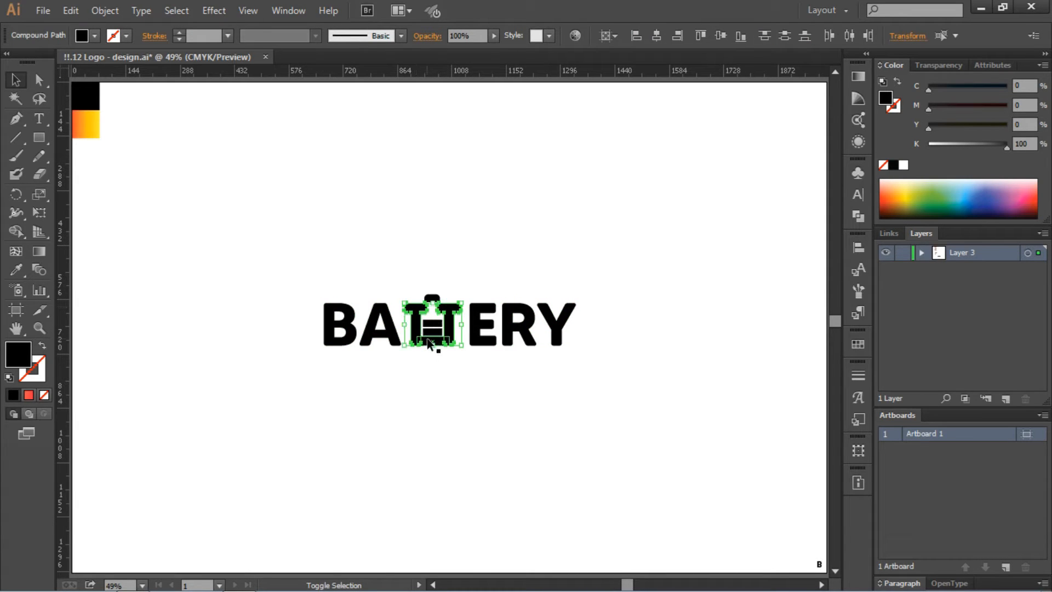
left_click(435, 338, "shift")
left_click(857, 216)
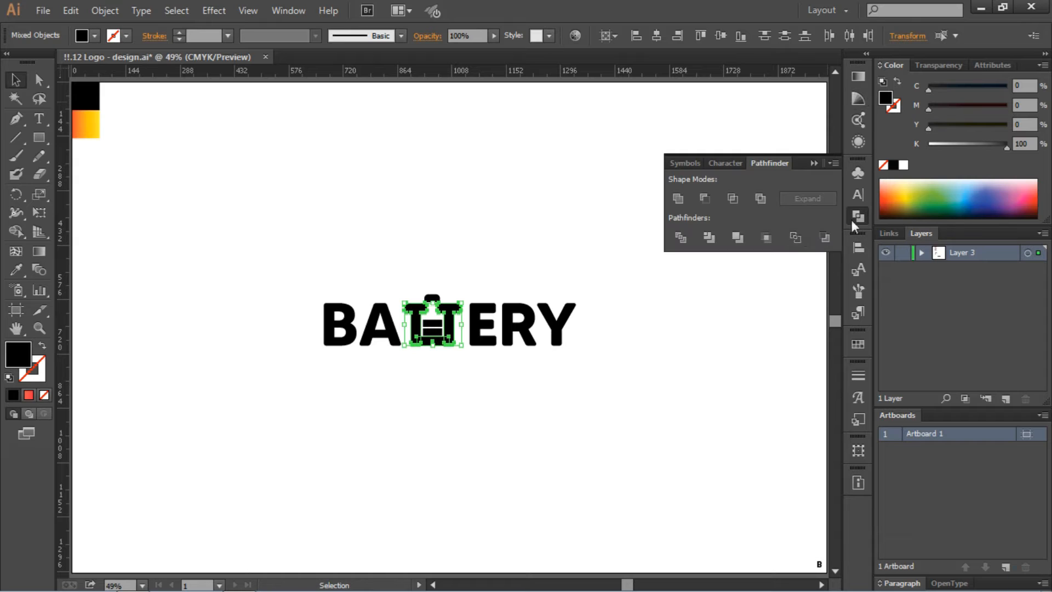
left_click(678, 198)
Fill the united T shape with the orange-to-yellow gradient sampled from the artboard's colour swatch
left_click(17, 269)
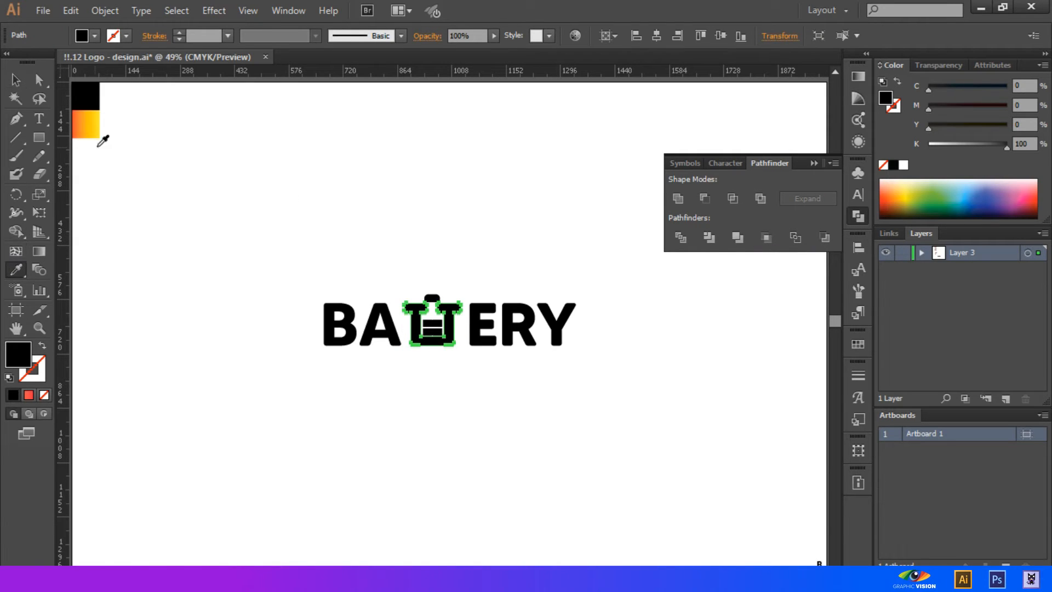
left_click(90, 123)
key("v")
left_click(250, 153)
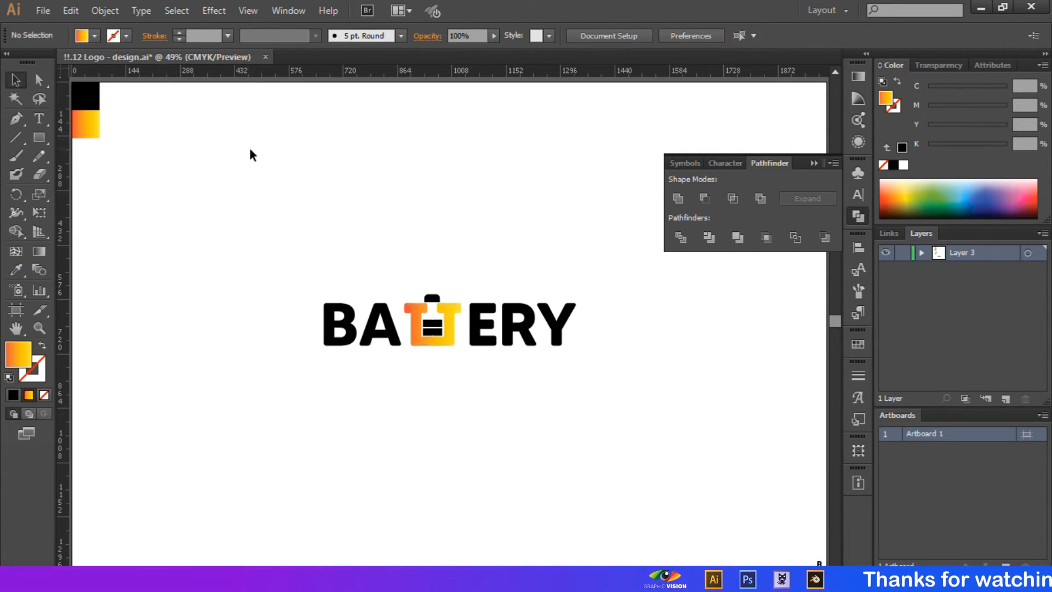
left_click_drag(430, 302, 434, 302)
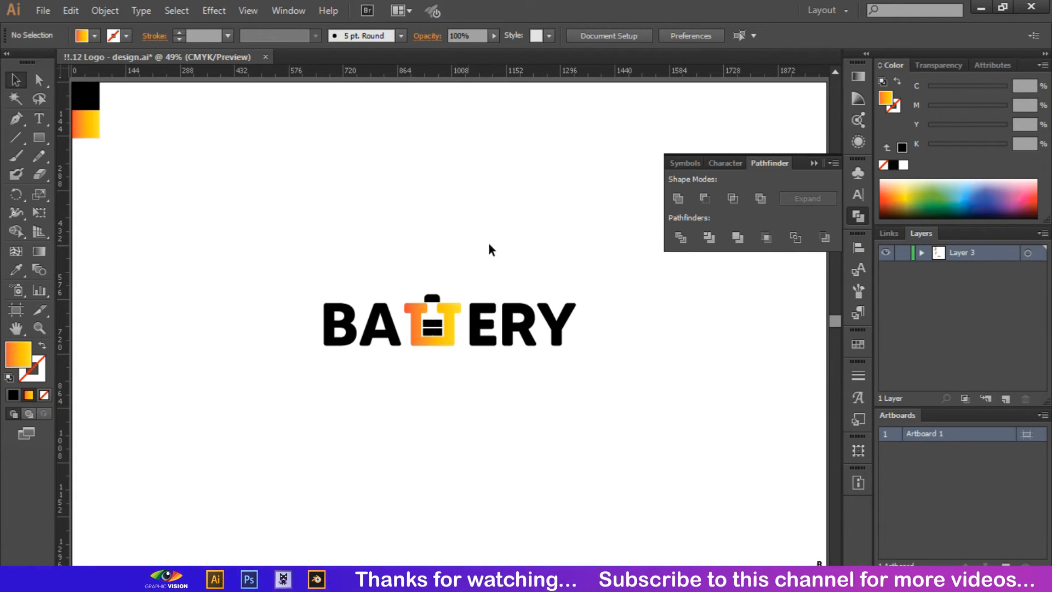
left_click(813, 163)
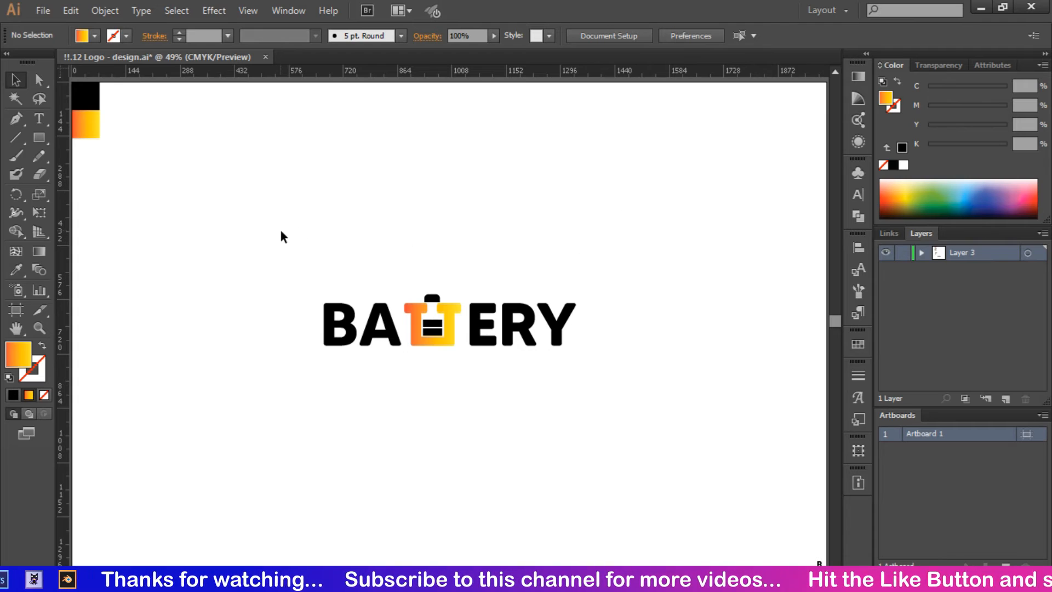
left_click_drag(281, 232, 283, 255)
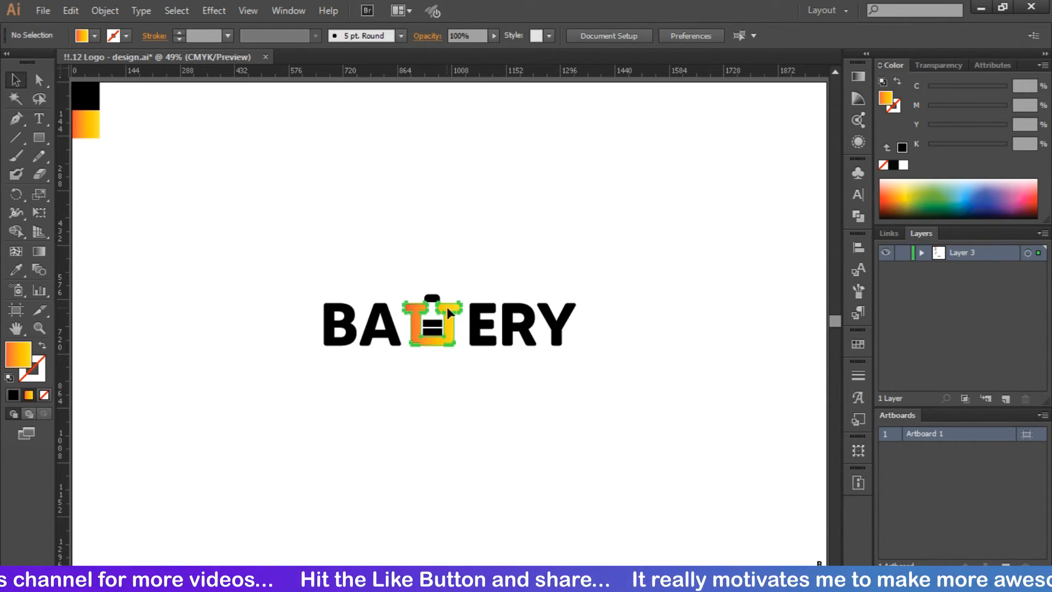
Remove the middle colour stop from the T shape's gradient and move the orange stop to 0%
left_click(445, 307)
left_click(858, 77)
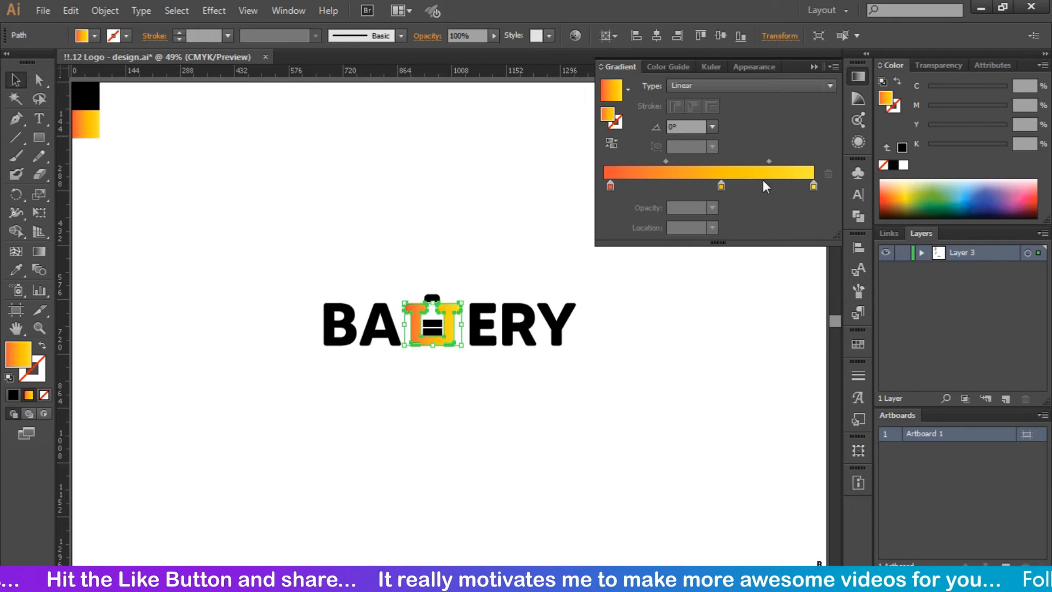
left_click(719, 186)
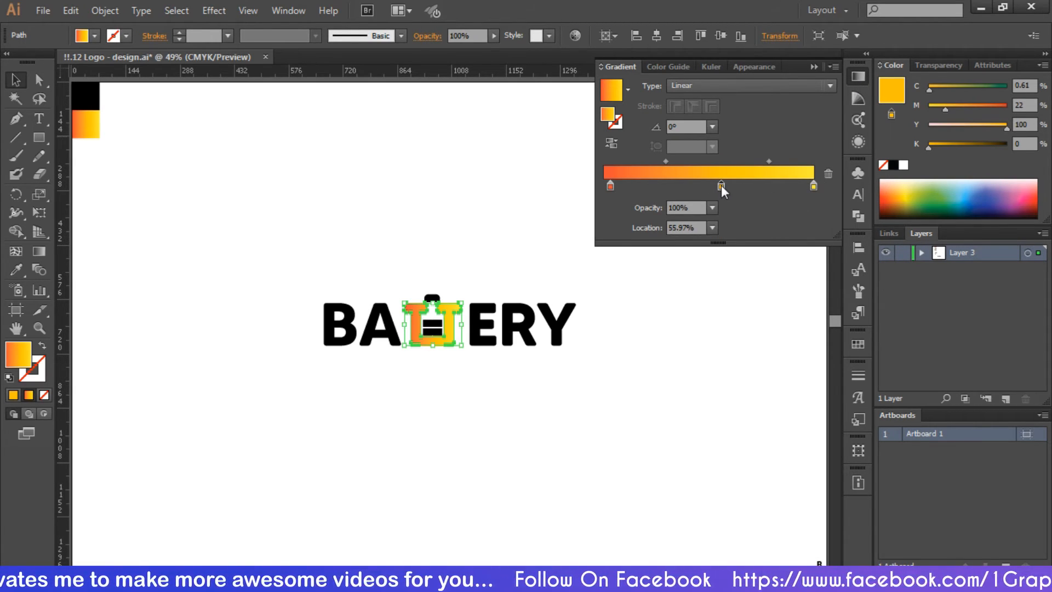
left_click_drag(720, 185, 727, 219)
left_click(610, 186)
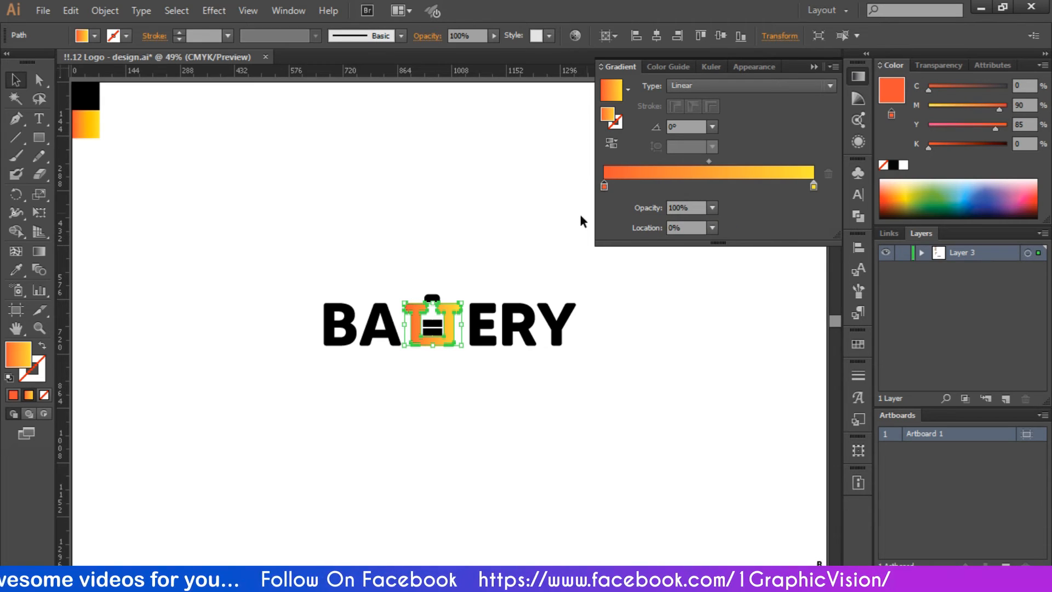
left_click(506, 218)
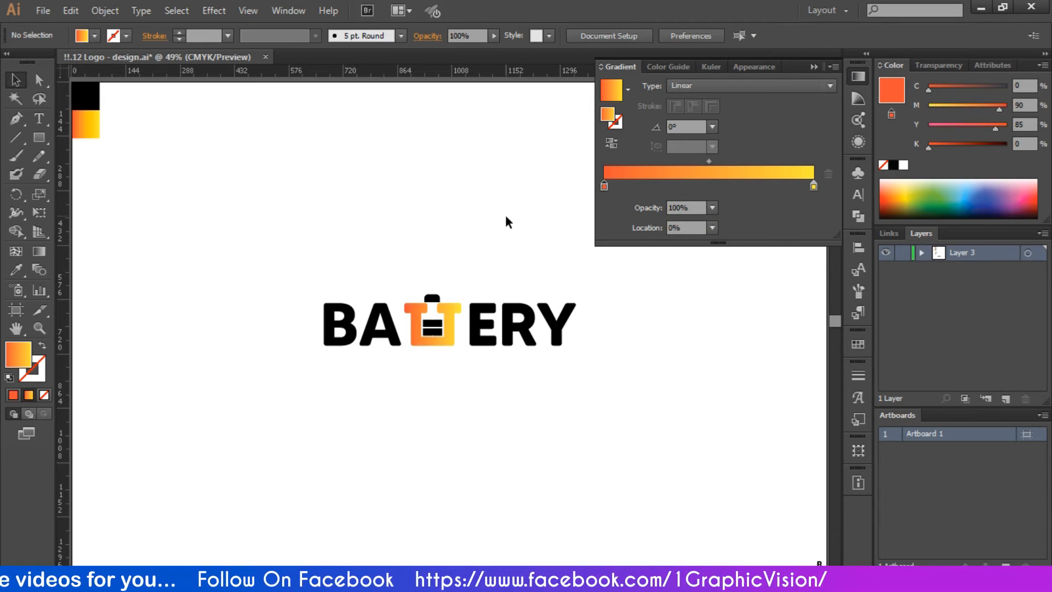
Reapply the artboard swatch's three-stop orange-to-yellow gradient to the united T shape with the Eyedropper
left_click(432, 327)
left_click(13, 269)
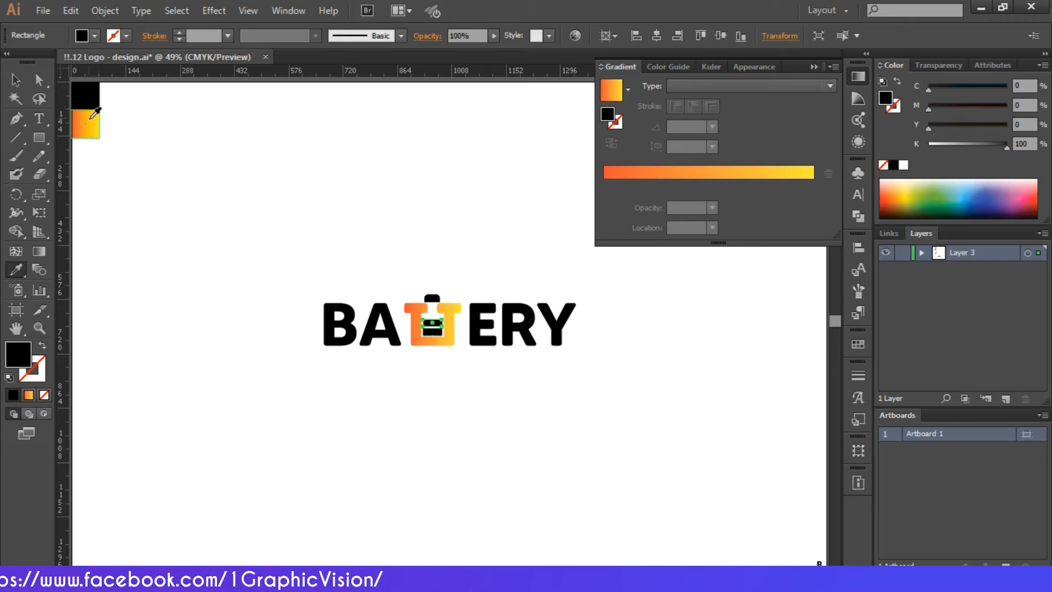
left_click(412, 309, "ctrl")
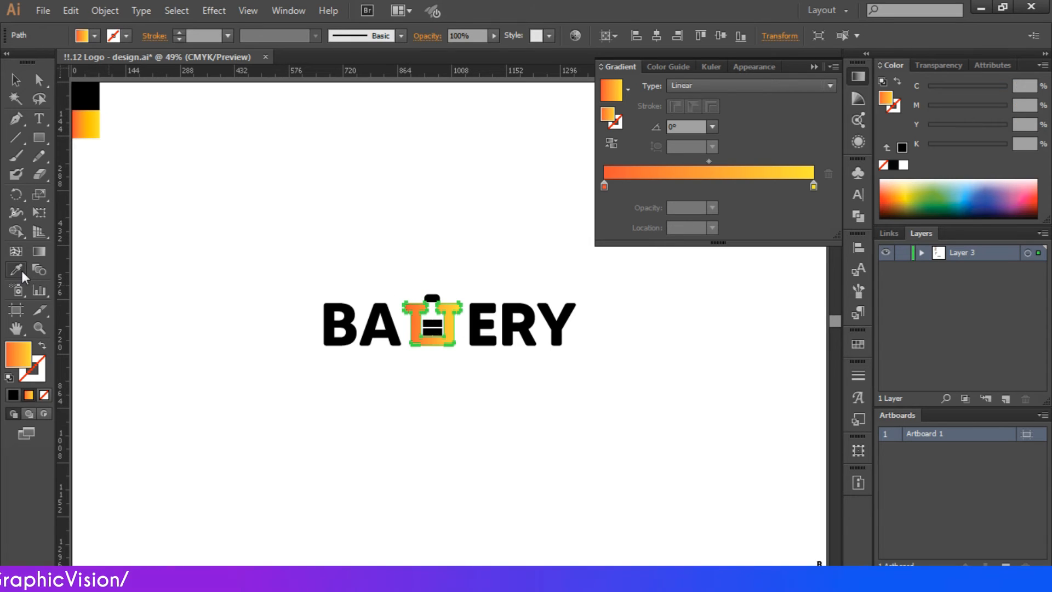
Fill the two charge bars inside the battery with the T shape's orange-to-yellow gradient using the Eyedropper
left_click(433, 327, "ctrl")
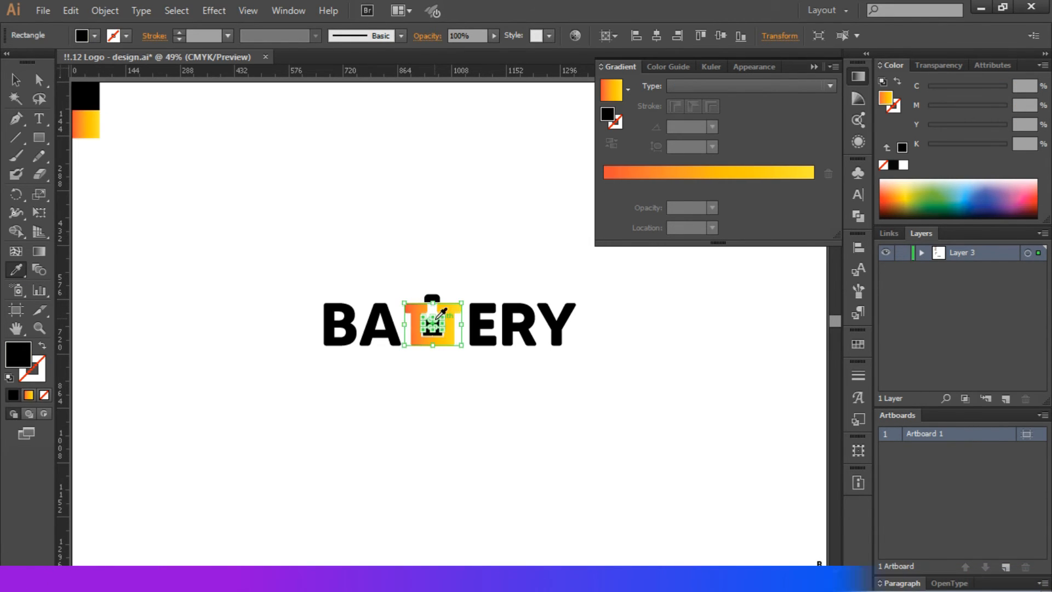
left_click(434, 336)
left_click(440, 361, "ctrl")
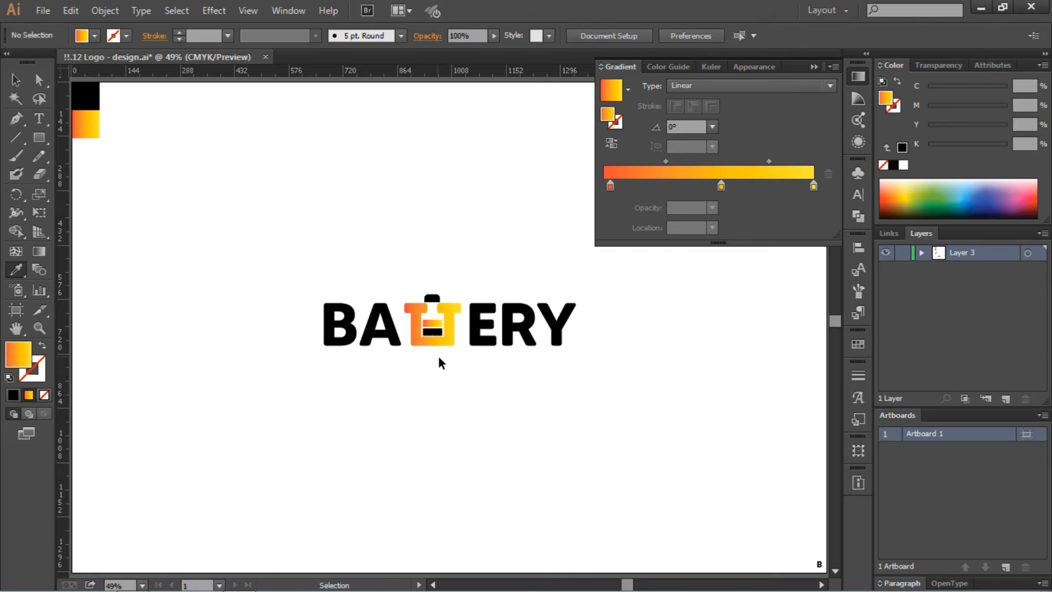
left_click(433, 331, "ctrl")
left_click(448, 315)
Apply the T shape's orange-to-yellow gradient to the battery cap and close the gradient settings
left_click(436, 298, "ctrl")
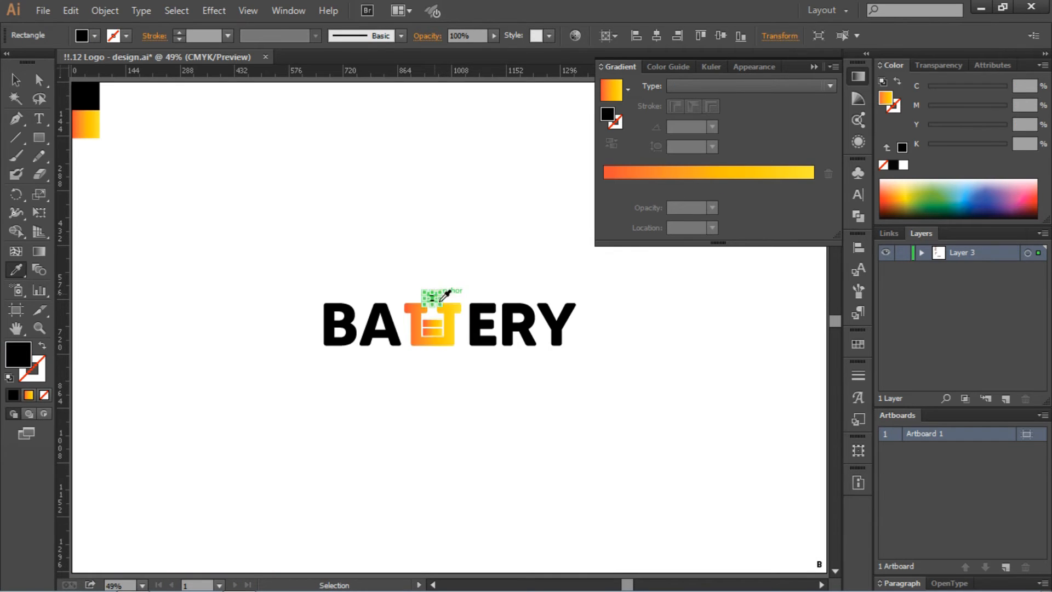
left_click(450, 308)
left_click(450, 307)
left_click(362, 181, "ctrl")
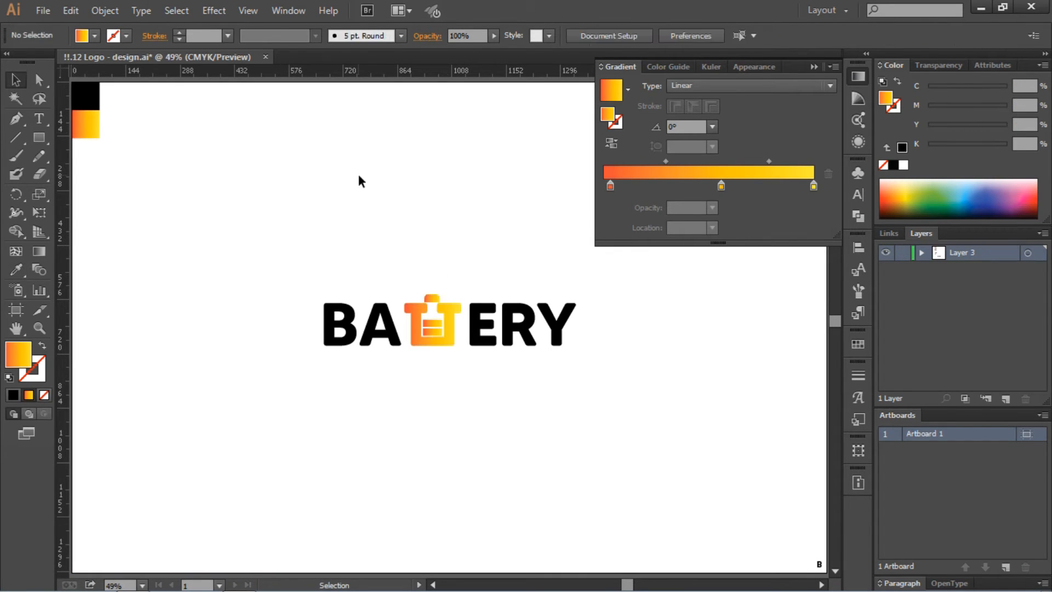
left_click(814, 66)
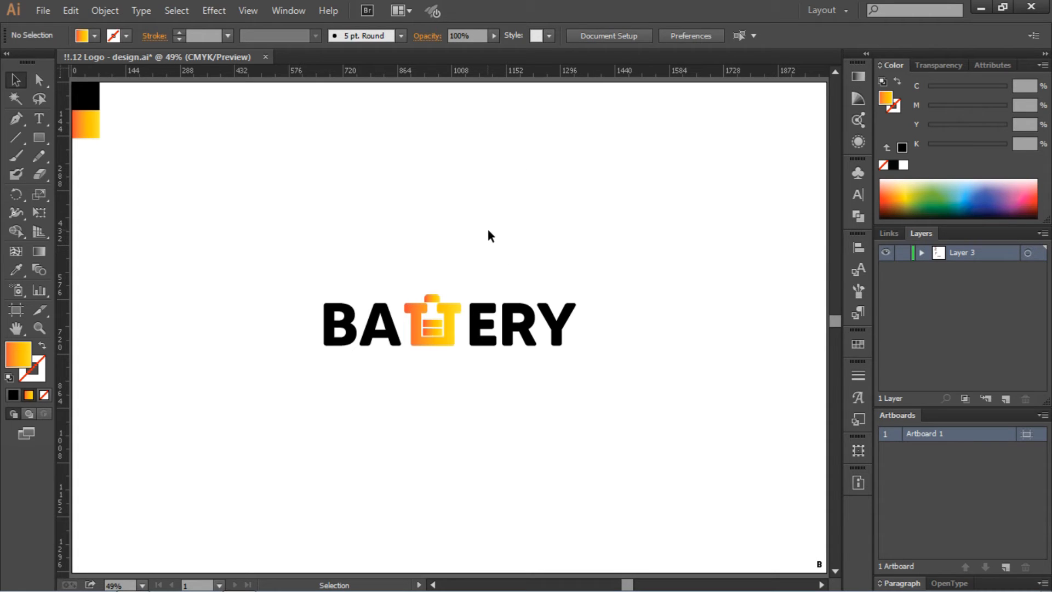
Enlarge the battery cap proportionally from its centre to about 49 by 24 px
key("ctrl+plus")
key("ctrl+plus")
key("ctrl+plus")
key("ctrl+plus")
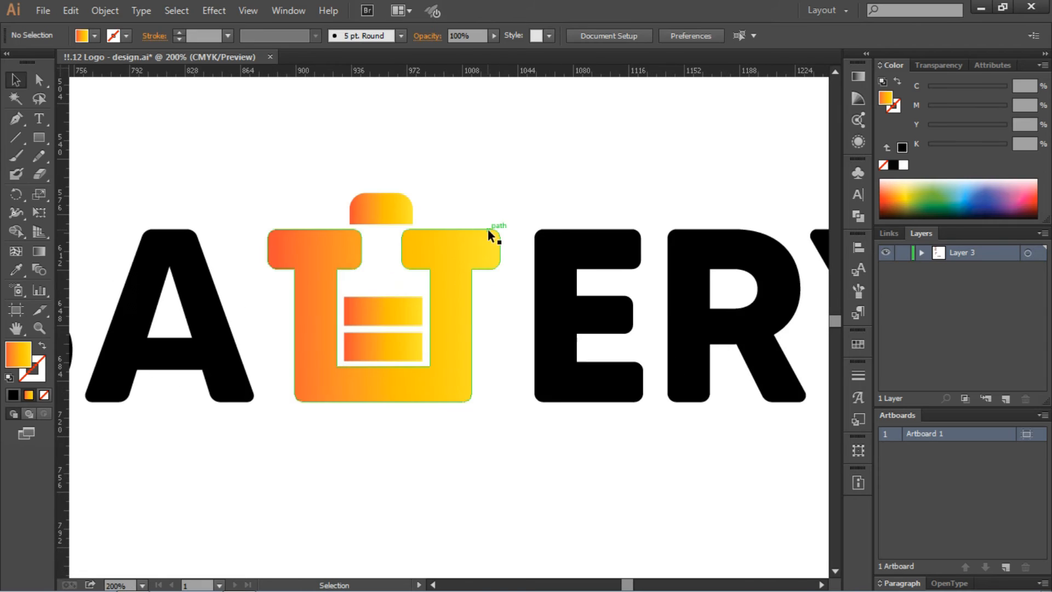
left_click(379, 210)
left_click_drag(413, 193, 420, 187)
left_click(529, 190)
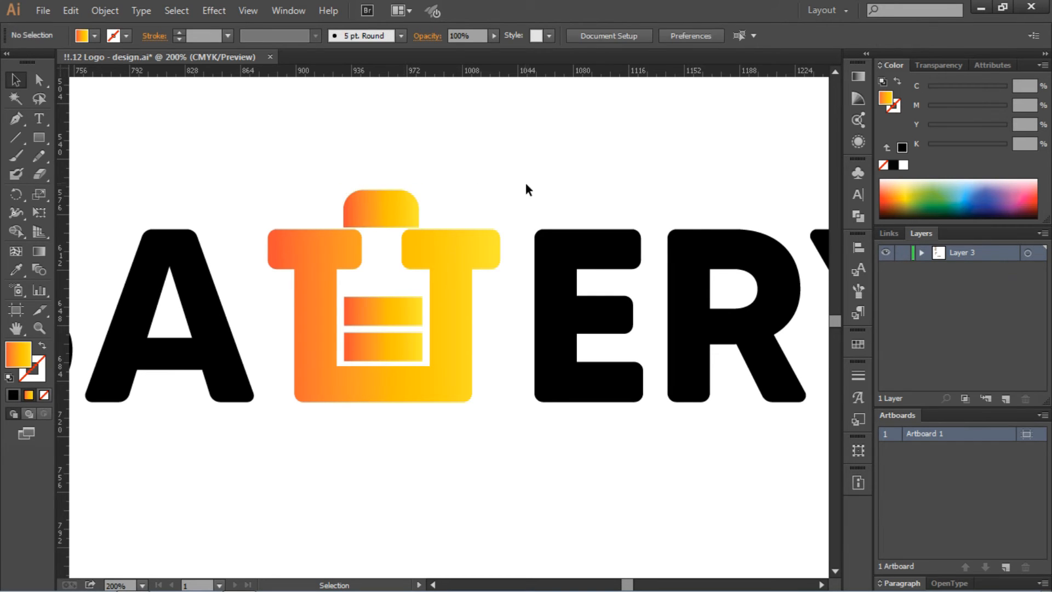
Adjust the battery cap's vertical position to leave a narrow gap above the T shape
left_click(413, 207)
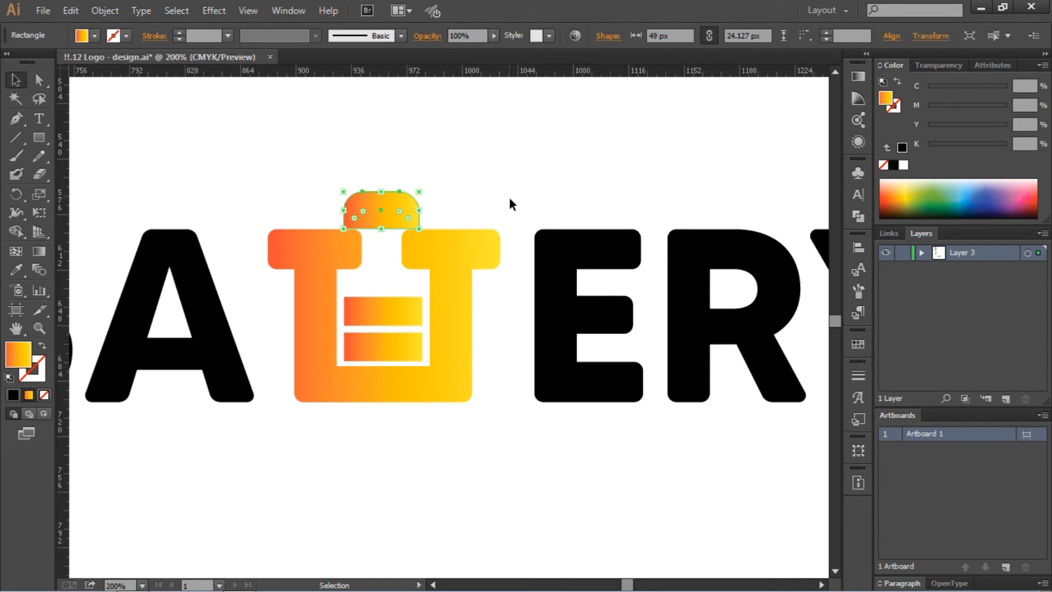
left_click(463, 201)
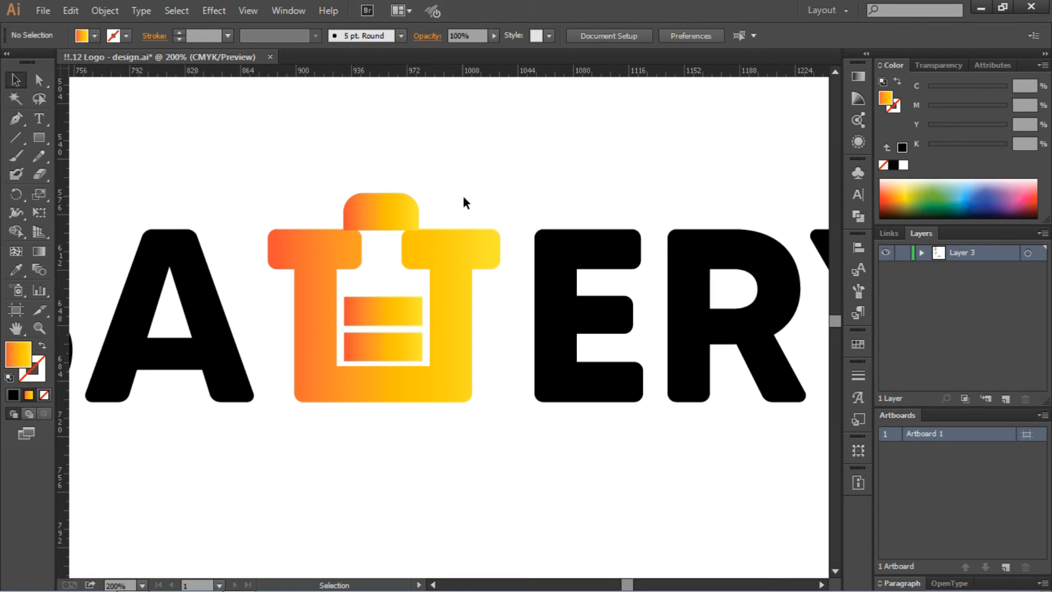
left_click_drag(402, 217, 402, 212)
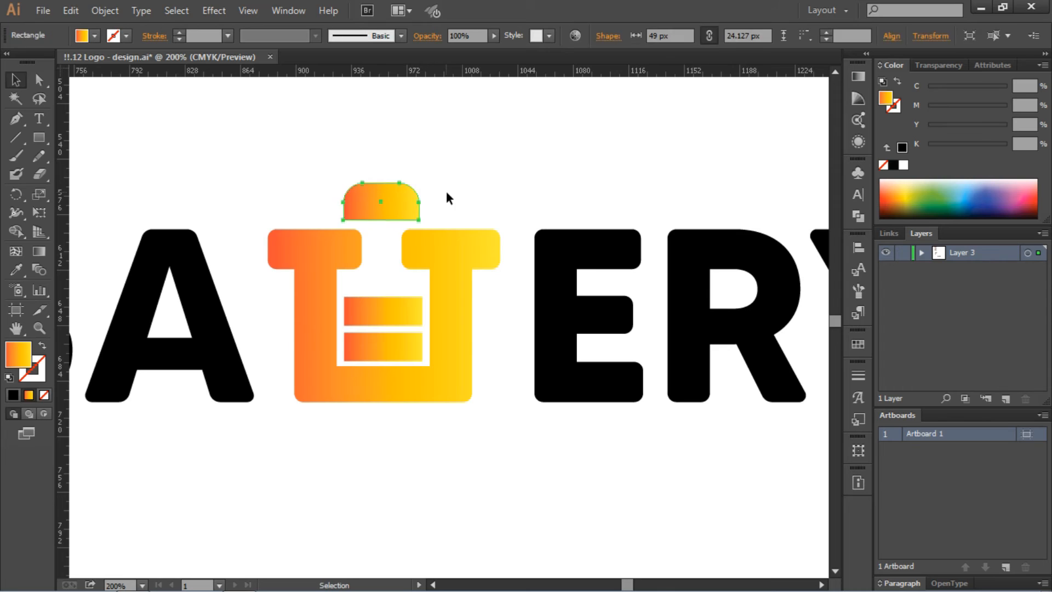
left_click(457, 198)
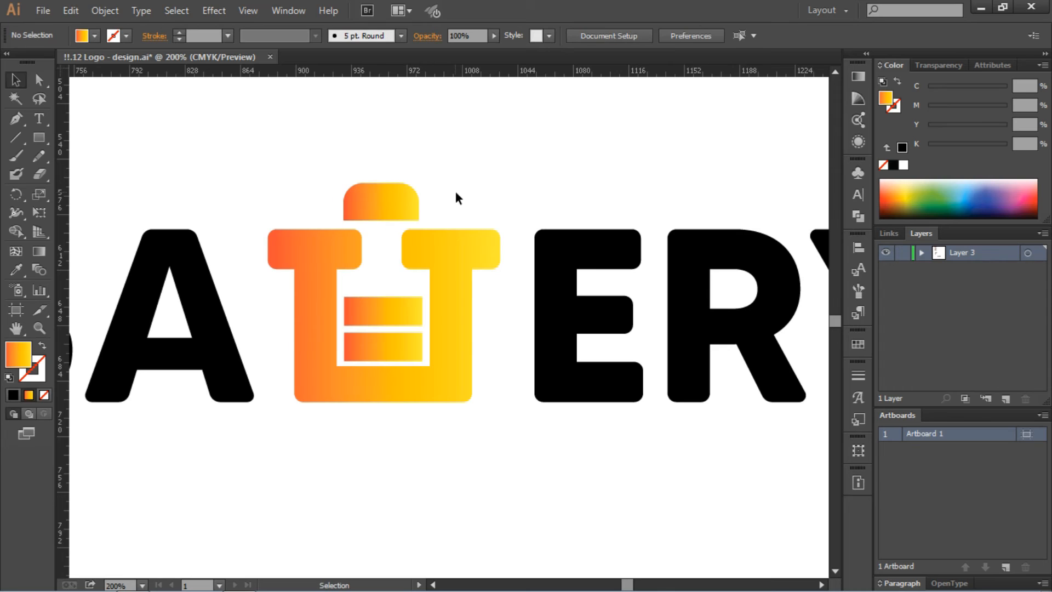
left_click(420, 205)
left_click(538, 205)
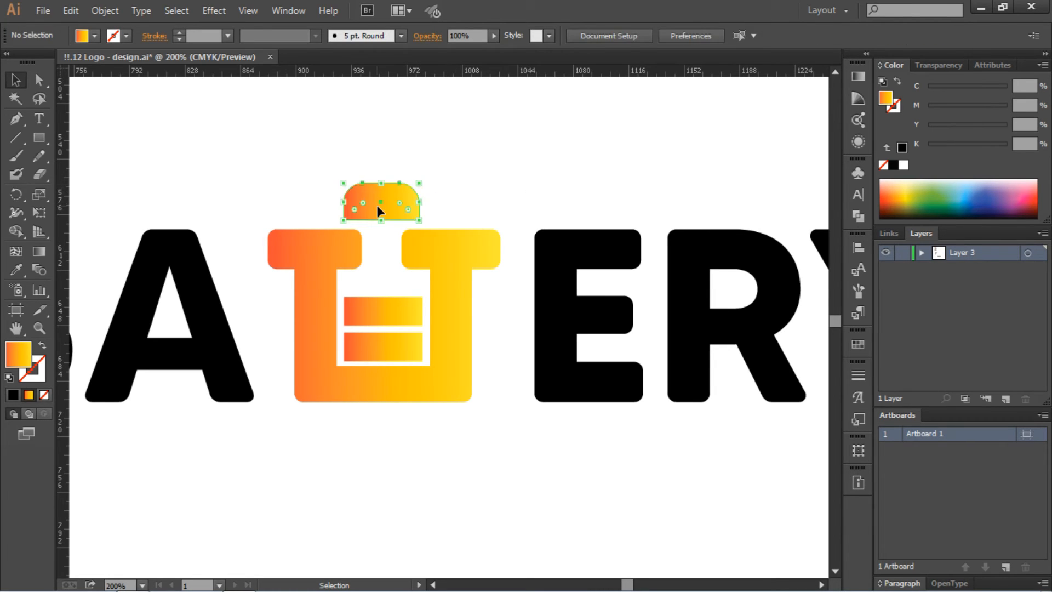
left_click_drag(376, 212, 376, 213)
left_click(528, 188)
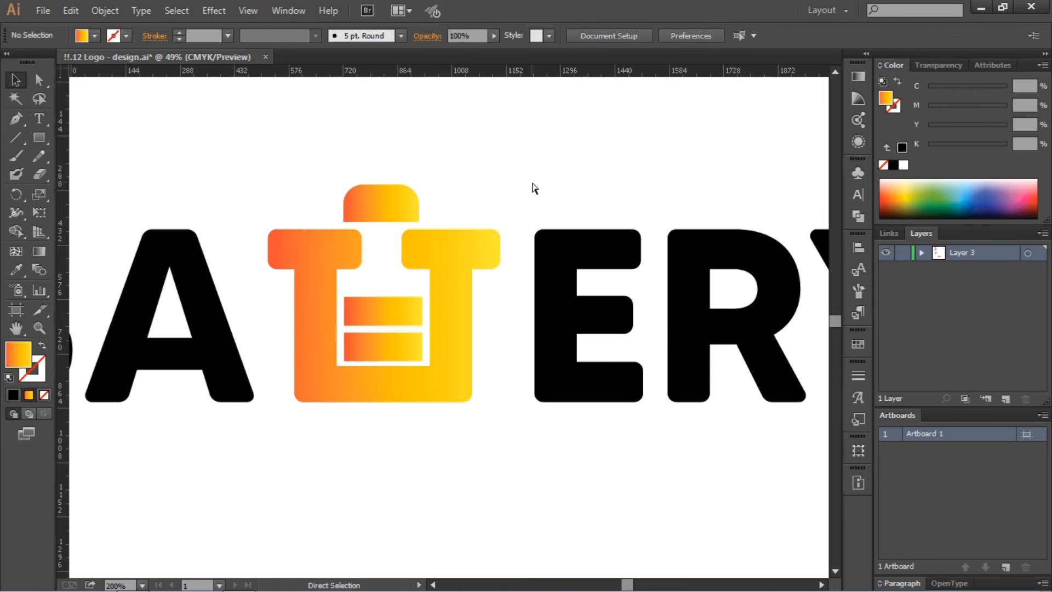
Group all the letters and battery parts of the wordmark and centre the group on the artboard
key("ctrl+0")
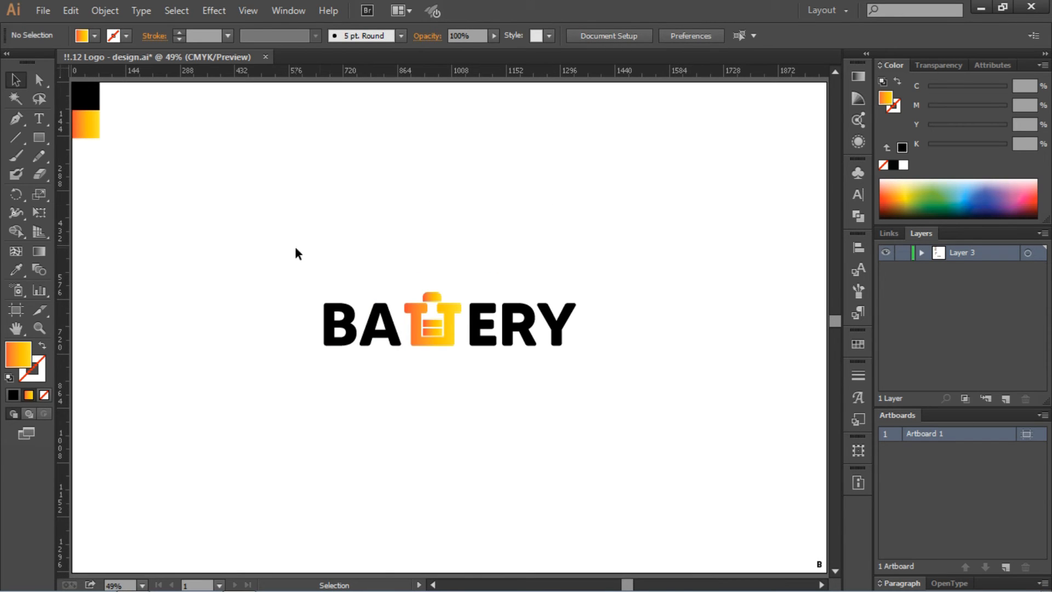
left_click_drag(278, 243, 651, 426)
right_click(508, 341)
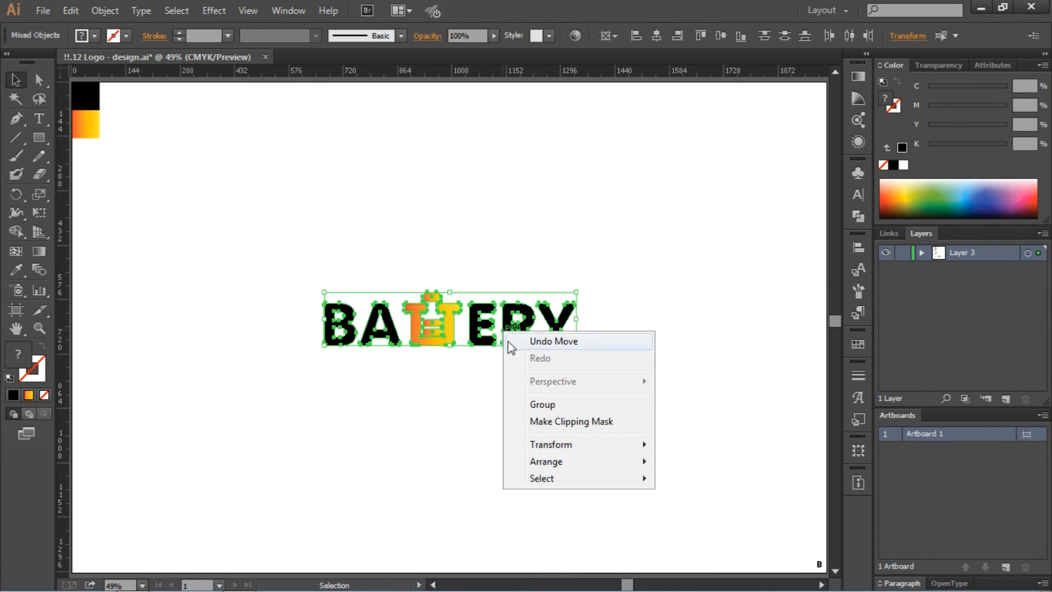
left_click(542, 404)
left_click(720, 36)
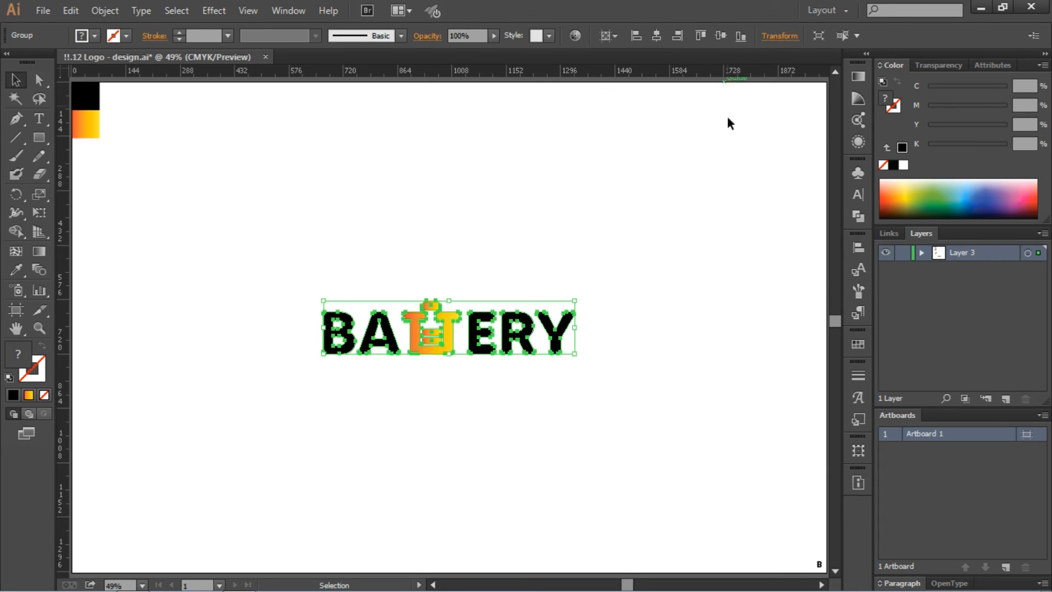
left_click(730, 211)
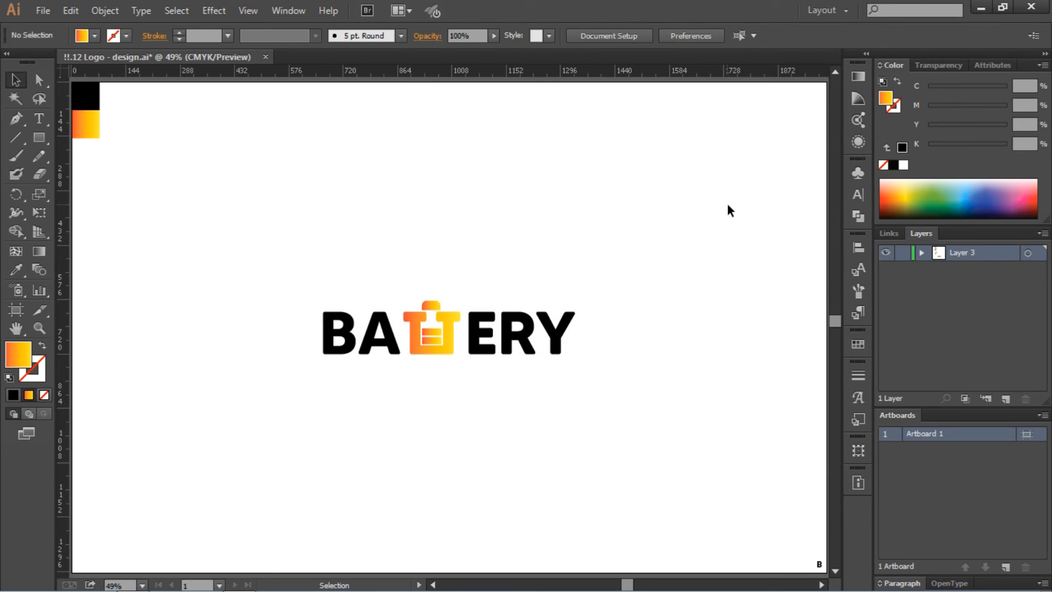